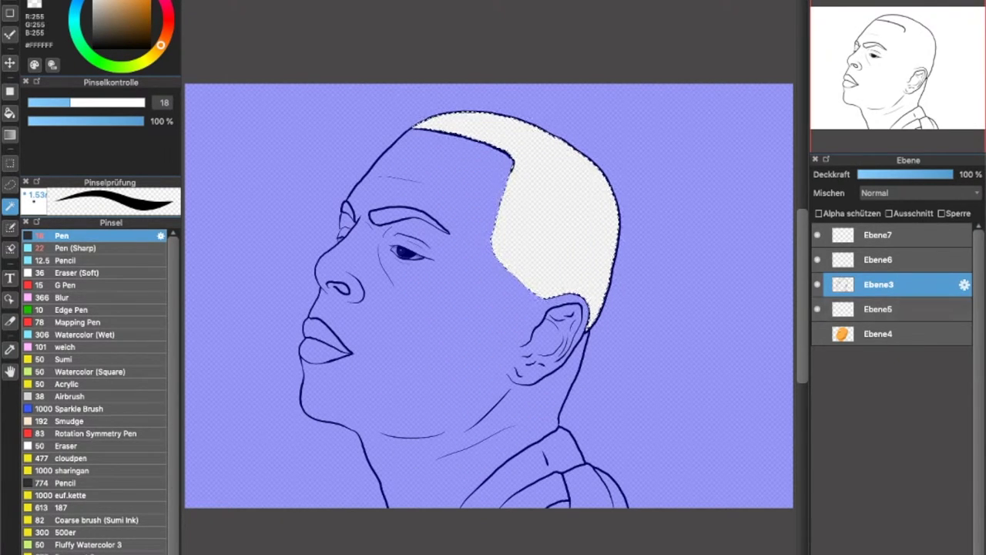
# Add a new layer above Ebene5 and paint the upper part of the selected hair in #313131 with the Pen (Sharp) brush.
pyautogui.click(879, 309)
pyautogui.hotkey('ctrl', 'shift', 'n')
pyautogui.press('x')
pyautogui.moveTo(93, 47); pyautogui.dragTo(93, 37)
pyautogui.click(76, 247)
pyautogui.moveTo(70, 102); pyautogui.dragTo(144, 102)
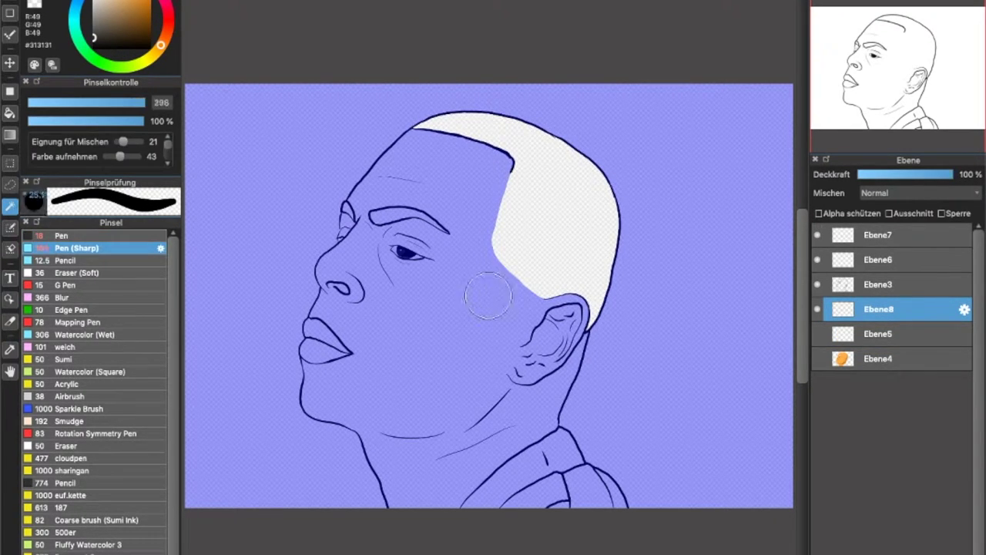
pyautogui.moveTo(427, 127)
pyautogui.mouseDown()
pyautogui.moveTo(473, 117)
pyautogui.moveTo(578, 177)
pyautogui.moveTo(671, 193)
pyautogui.mouseUp()
pyautogui.hotkey('ctrl', 'z')
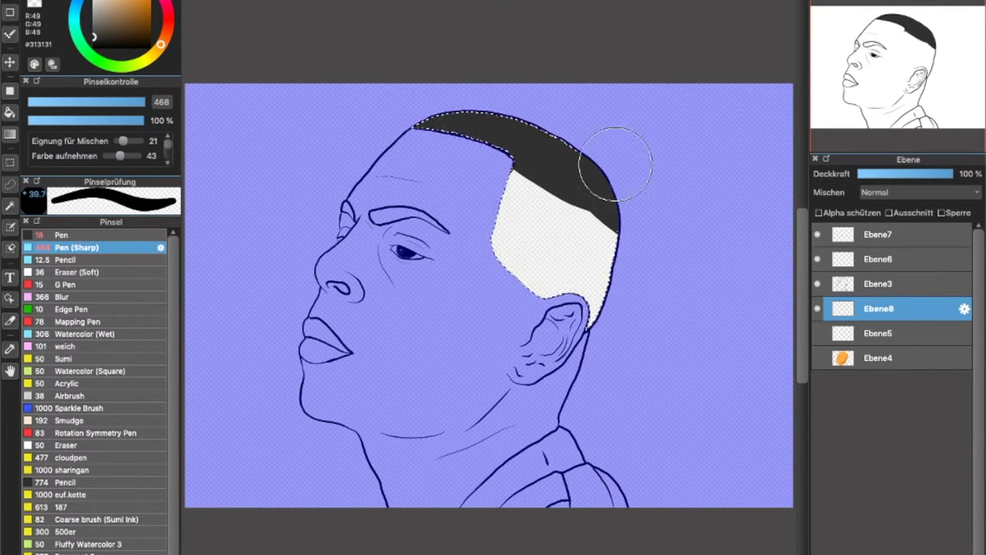
# Airbrush a soft #313131 fade down the side of the hair toward the ear, using 19% and 16% brush opacity.
pyautogui.click(70, 395)
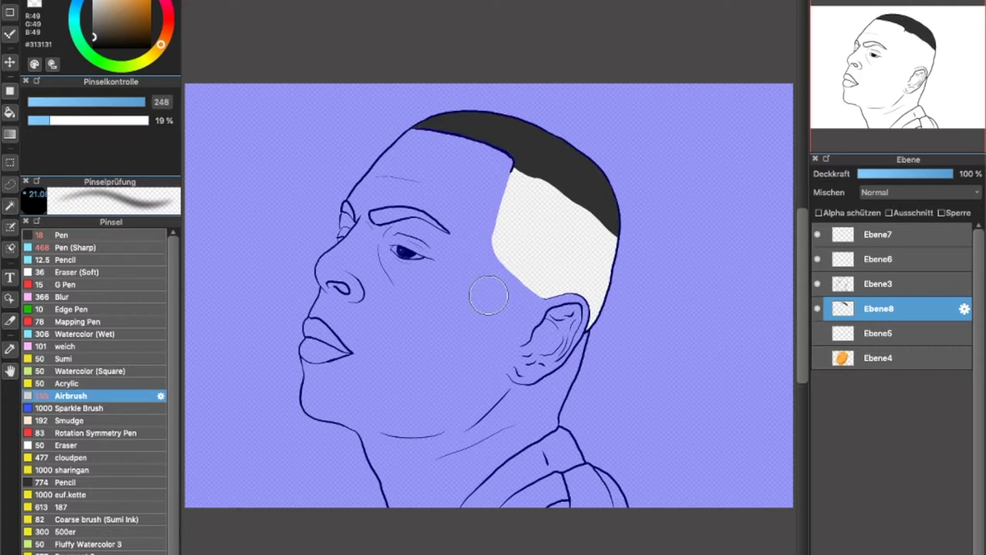
pyautogui.moveTo(511, 159)
pyautogui.mouseDown()
pyautogui.moveTo(639, 312)
pyautogui.moveTo(530, 266)
pyautogui.mouseUp()
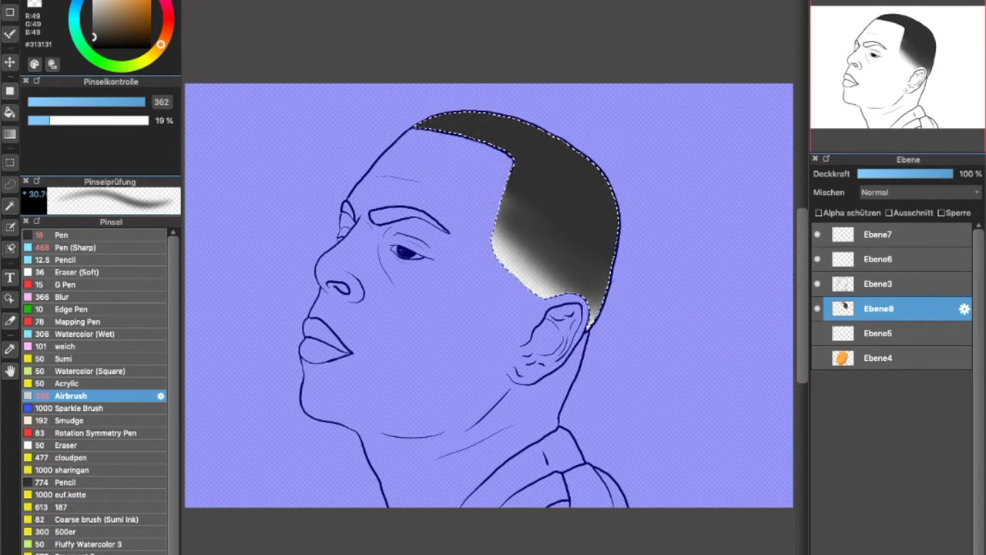
pyautogui.moveTo(497, 181); pyautogui.dragTo(617, 243)
pyautogui.moveTo(550, 176); pyautogui.dragTo(605, 220)
pyautogui.hotkey('ctrl', 'd')
pyautogui.moveTo(532, 254)
pyautogui.mouseDown()
pyautogui.moveTo(594, 198)
pyautogui.moveTo(661, 220)
pyautogui.mouseUp()
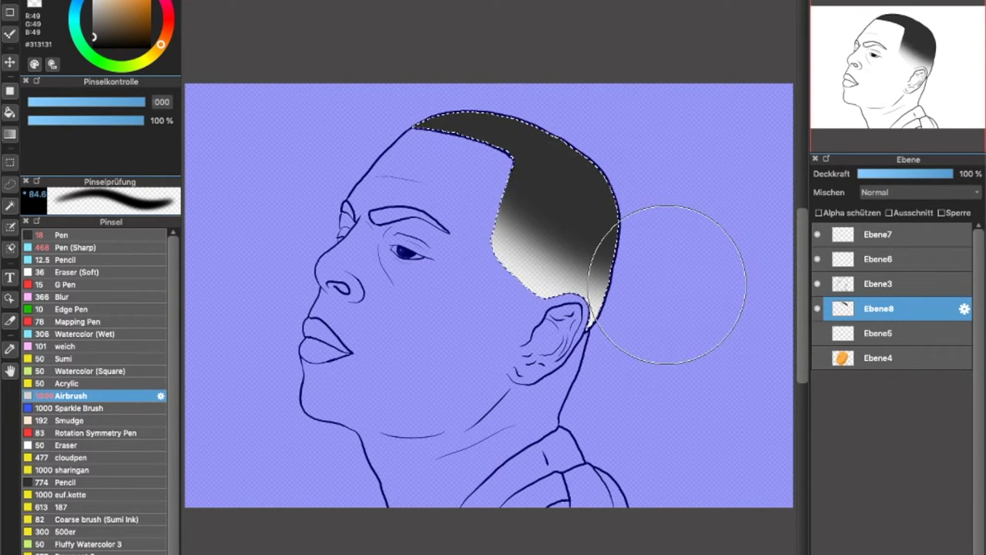
pyautogui.click(44, 120)
pyautogui.moveTo(539, 262)
pyautogui.mouseDown()
pyautogui.moveTo(484, 208)
pyautogui.moveTo(506, 187)
pyautogui.moveTo(495, 176)
pyautogui.mouseUp()
pyautogui.press('b')
# Show the skin layer Ebene4 and fill the eyebrows with the hair color #313131 on Ebene8.
pyautogui.click(818, 357)
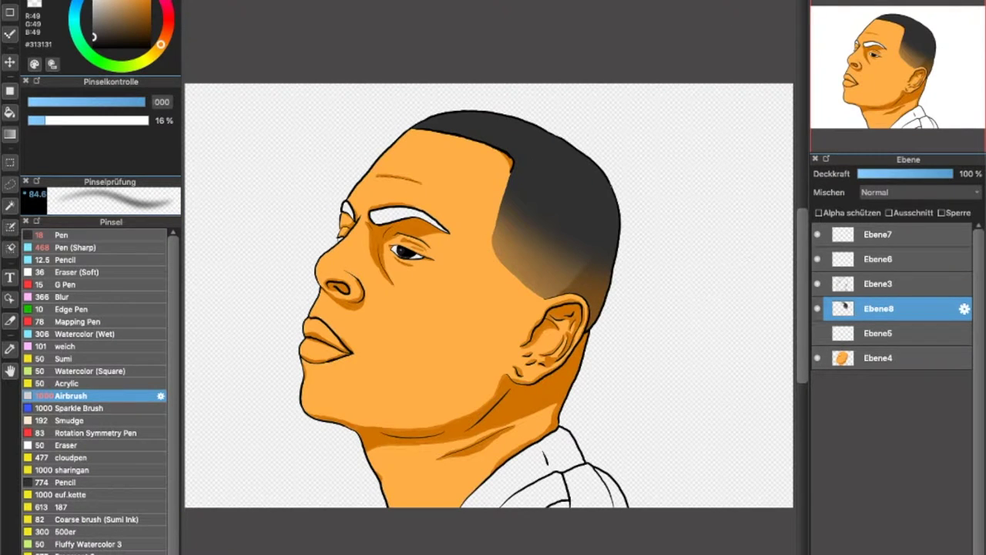
pyautogui.press('g')
pyautogui.click(408, 217)
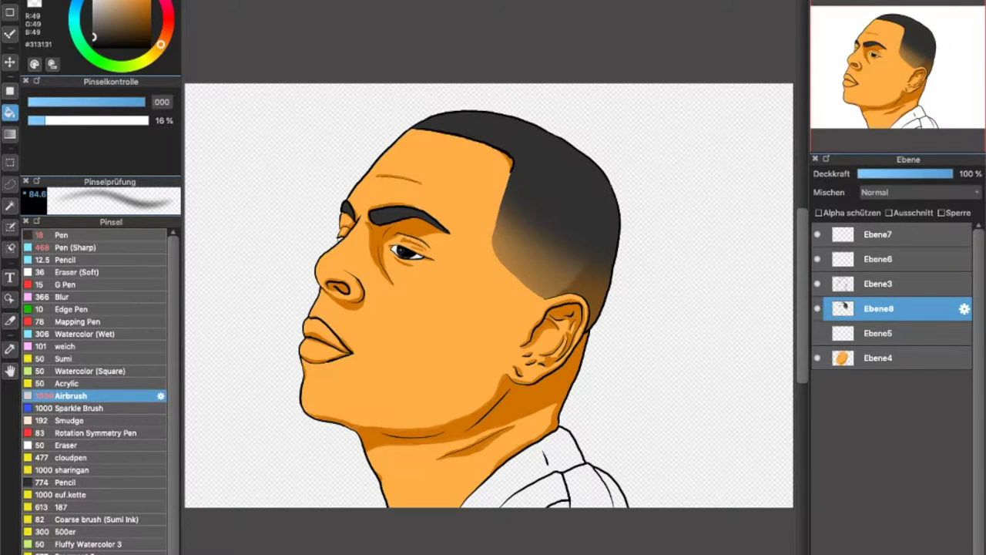
# Add a new layer above Ebene8 and paint a black shadow along the back of the head with the Pen (Sharp) brush.
pyautogui.hotkey('ctrl', 'shift', 'n')
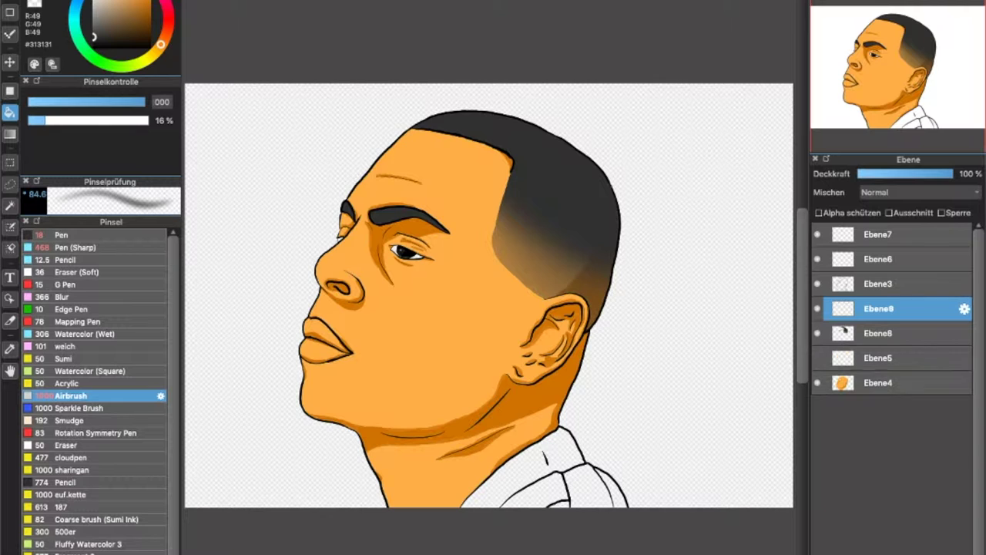
pyautogui.click(93, 46)
pyautogui.press('b')
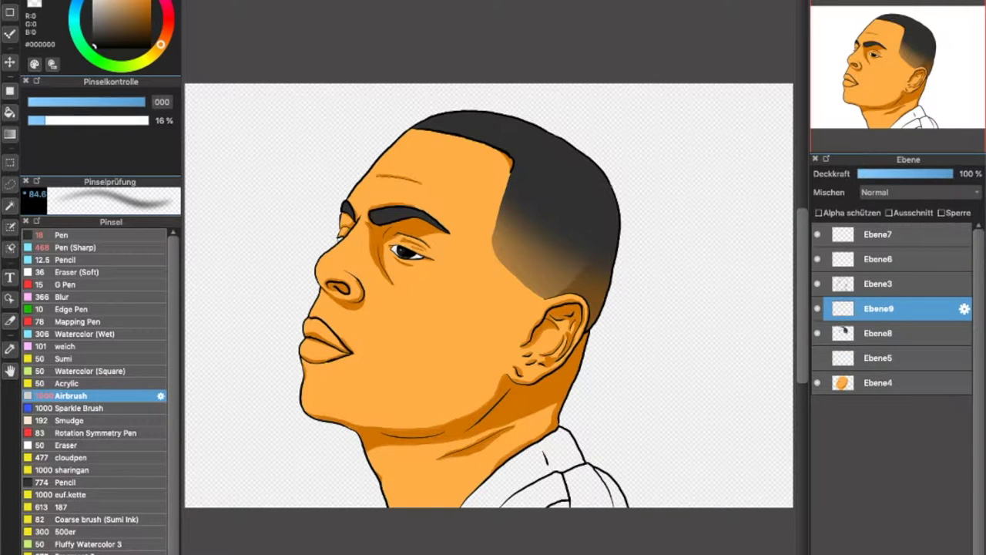
pyautogui.click(77, 247)
pyautogui.moveTo(638, 165)
pyautogui.mouseDown()
pyautogui.moveTo(617, 231)
pyautogui.moveTo(636, 255)
pyautogui.mouseUp()
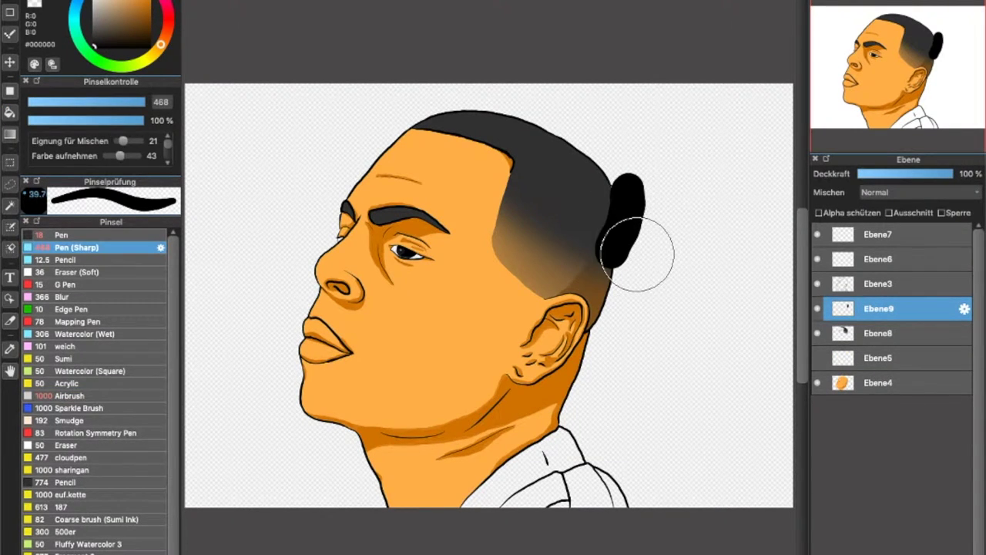
# Remove the part of the black shadow outside the head outline and set the Ebene9 layer's opacity to 19%.
pyautogui.hotkey('ctrl', 'z')
pyautogui.press('w')
pyautogui.hotkey('ctrl', 'y')
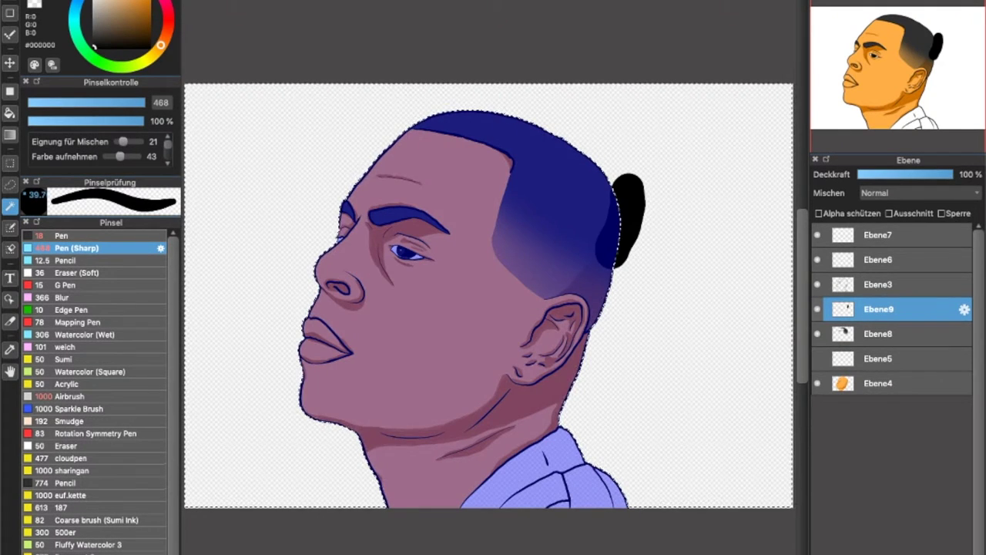
pyautogui.hotkey('ctrl', 'd')
pyautogui.moveTo(953, 174); pyautogui.dragTo(871, 174)
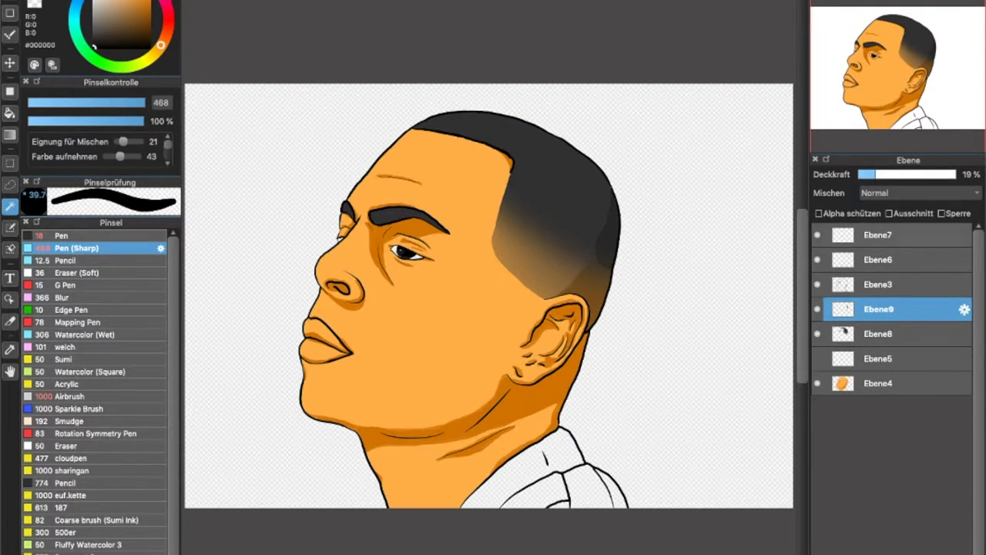
# Texture the hair fade on Ebene9 in black with the Airbrush at size 48 and 100% opacity, plus the cloudpen brush.
pyautogui.click(69, 395)
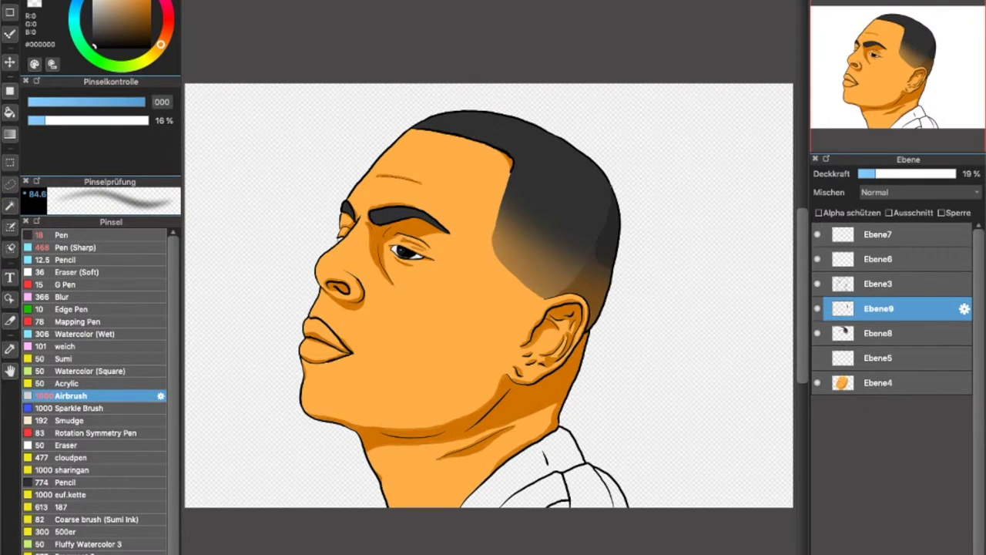
pyautogui.press('[')
pyautogui.press('[')
pyautogui.press('[')
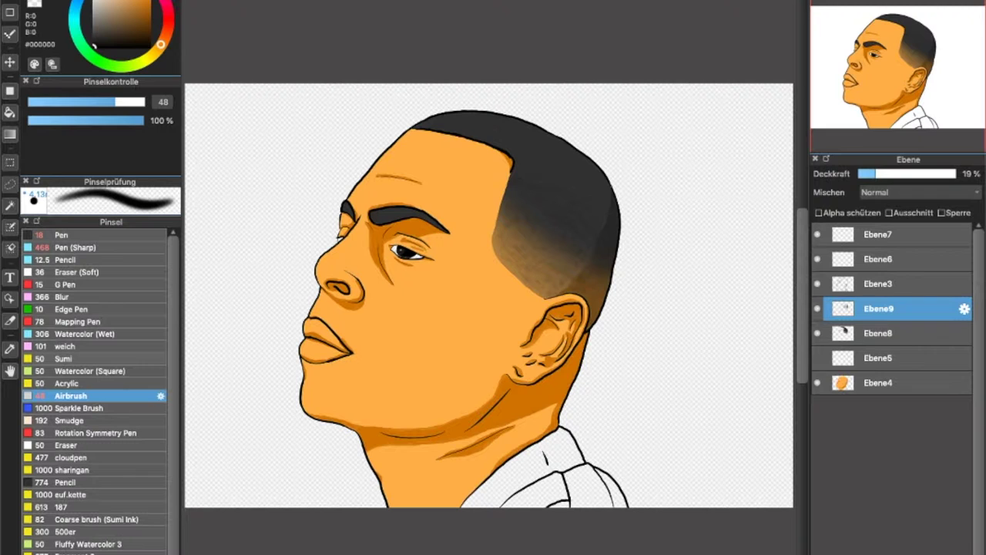
pyautogui.click(72, 457)
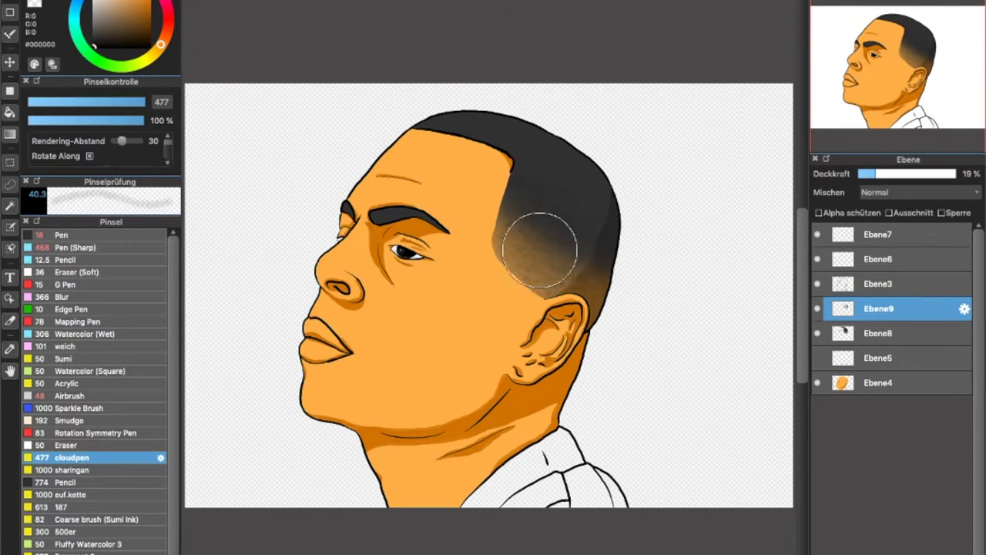
# Airbrush short black texture dabs over the front and top hair on Ebene8 and erase the spill beyond the outline.
pyautogui.click(878, 333)
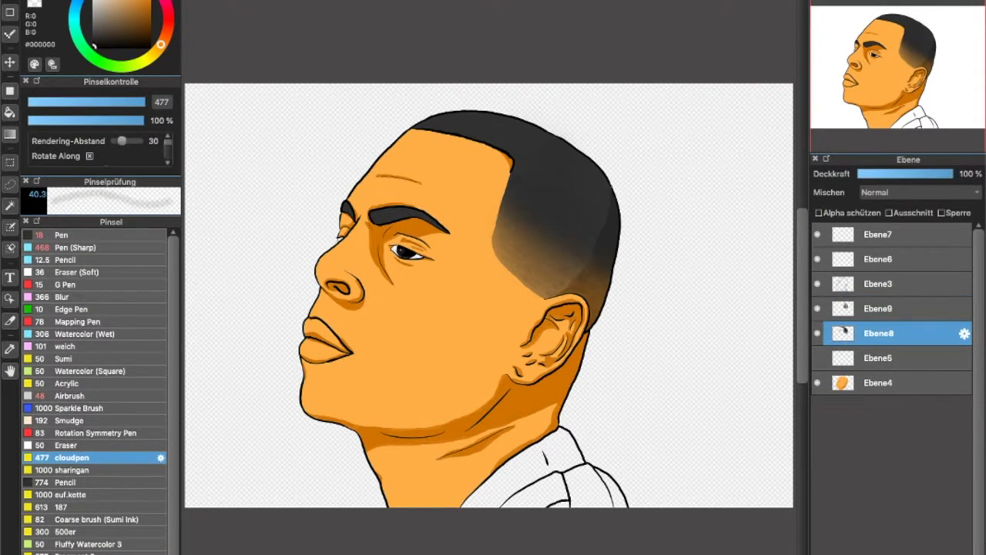
pyautogui.click(72, 395)
pyautogui.scroll(3, 462, 231)
pyautogui.moveTo(351, 239)
pyautogui.mouseDown()
pyautogui.moveTo(422, 252)
pyautogui.moveTo(376, 233)
pyautogui.moveTo(433, 227)
pyautogui.moveTo(497, 277)
pyautogui.moveTo(530, 249)
pyautogui.moveTo(527, 232)
pyautogui.moveTo(426, 224)
pyautogui.moveTo(566, 240)
pyautogui.moveTo(544, 230)
pyautogui.moveTo(536, 294)
pyautogui.moveTo(567, 289)
pyautogui.moveTo(589, 264)
pyautogui.moveTo(573, 227)
pyautogui.moveTo(579, 307)
pyautogui.moveTo(573, 296)
pyautogui.moveTo(617, 329)
pyautogui.moveTo(616, 262)
pyautogui.moveTo(684, 270)
pyautogui.mouseUp()
pyautogui.press('e')
pyautogui.moveTo(689, 236)
pyautogui.mouseDown()
pyautogui.moveTo(694, 229)
pyautogui.moveTo(691, 260)
pyautogui.moveTo(731, 275)
pyautogui.mouseUp()
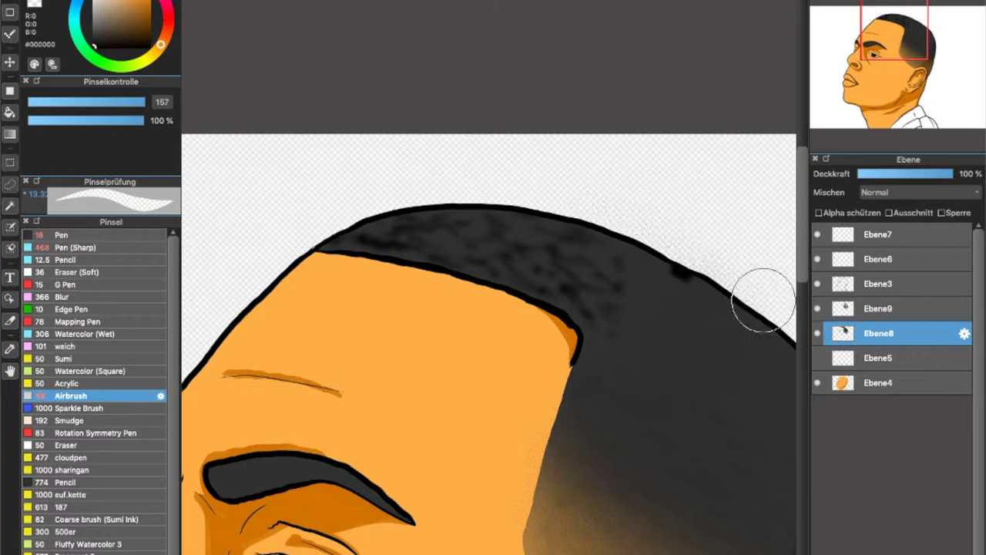
# Extend the black airbrushed hair texture across the crown, back and side of the head.
pyautogui.press('b')
pyautogui.moveTo(643, 260)
pyautogui.mouseDown()
pyautogui.moveTo(698, 306)
pyautogui.moveTo(625, 356)
pyautogui.moveTo(683, 357)
pyautogui.moveTo(691, 324)
pyautogui.moveTo(708, 387)
pyautogui.mouseUp()
pyautogui.moveTo(732, 306)
pyautogui.mouseDown()
pyautogui.moveTo(541, 281)
pyautogui.moveTo(553, 235)
pyautogui.moveTo(584, 218)
pyautogui.moveTo(608, 282)
pyautogui.mouseUp()
pyautogui.press('p')
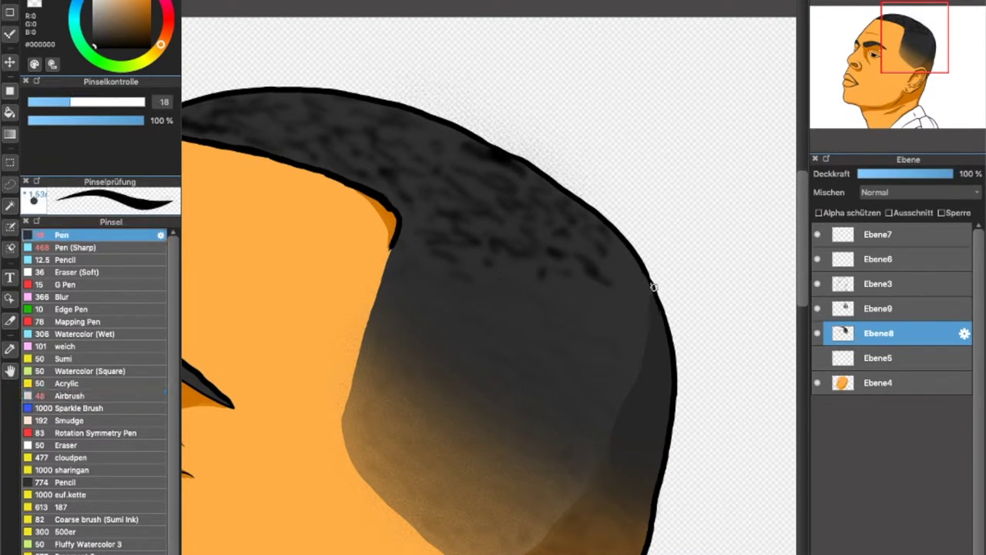
pyautogui.press('b')
pyautogui.moveTo(616, 264)
pyautogui.mouseDown()
pyautogui.moveTo(620, 305)
pyautogui.moveTo(654, 318)
pyautogui.moveTo(644, 302)
pyautogui.moveTo(602, 313)
pyautogui.mouseUp()
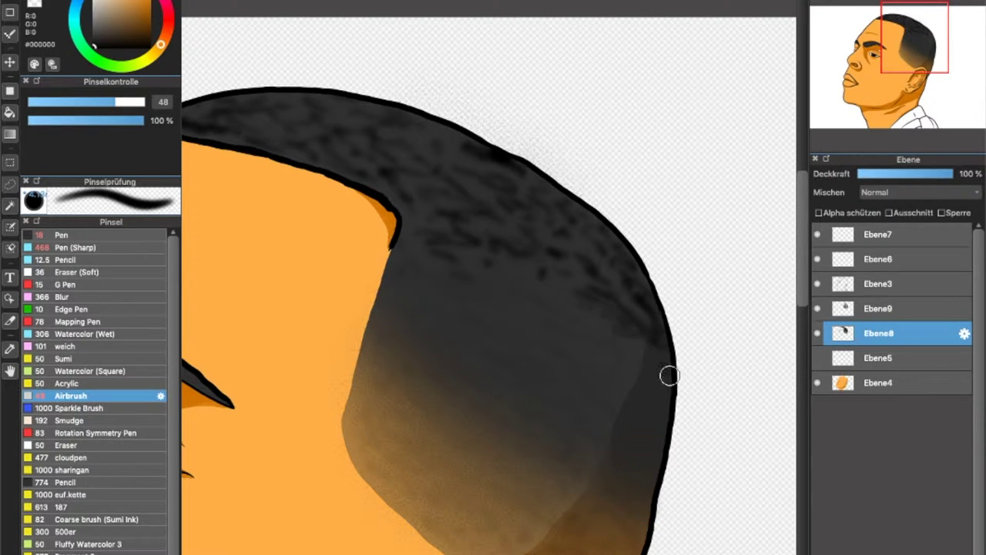
pyautogui.hotkey('ctrl', '0')
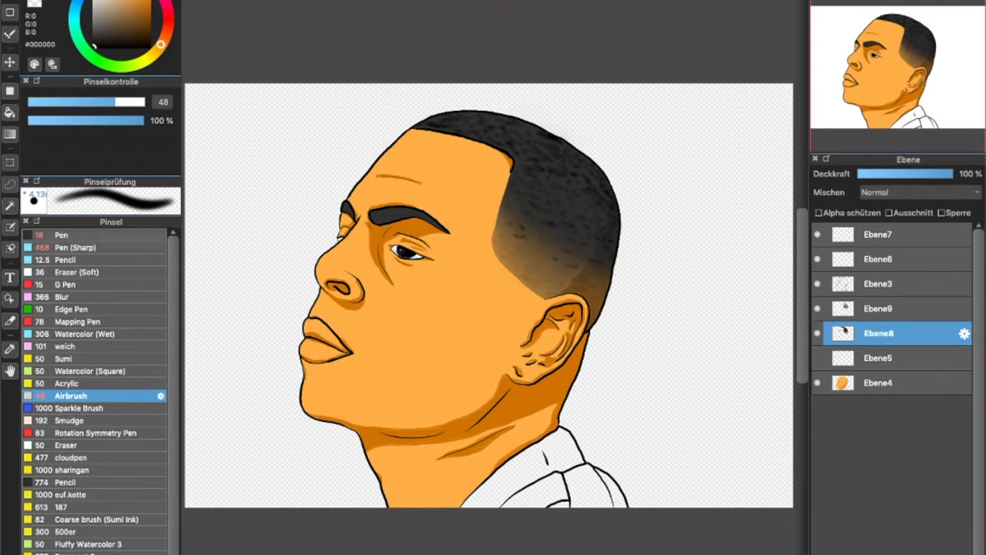
# Protect the alpha of Ebene8 and shade the eyebrows with the Pen brush in dark gray #262626.
pyautogui.click(61, 235)
pyautogui.click(818, 213)
pyautogui.scroll(5, 348, 333)
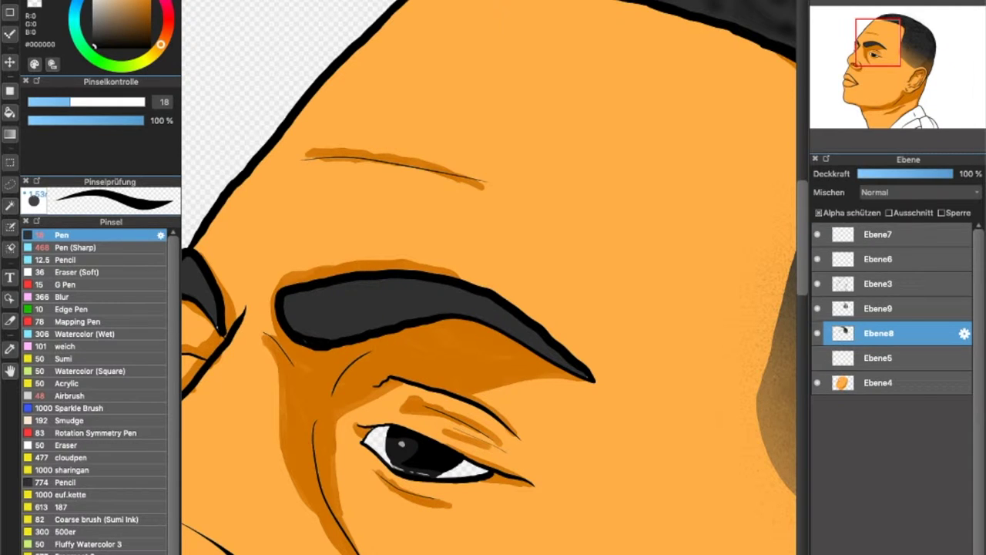
pyautogui.keyDown('alt'); pyautogui.click(304, 333); pyautogui.keyUp('alt')
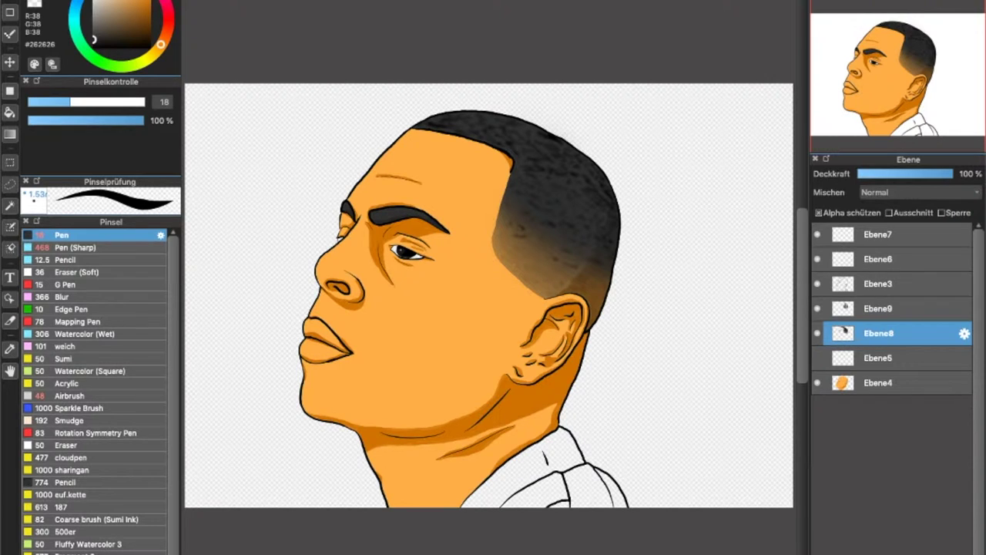
# Try outlining highlight shapes on the forehead in #FFD097 on layer Ebene4, and undo those strokes.
pyautogui.press('x')
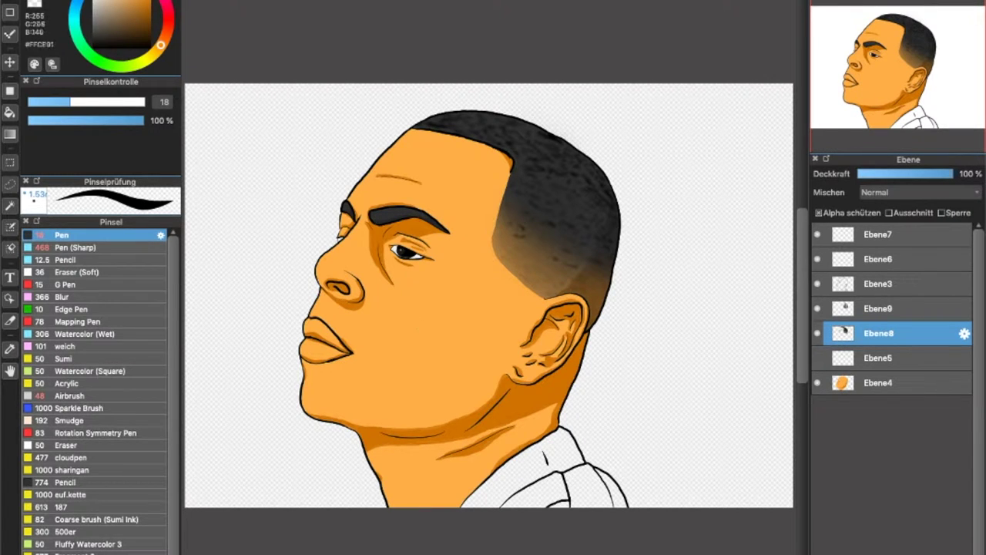
pyautogui.click(878, 383)
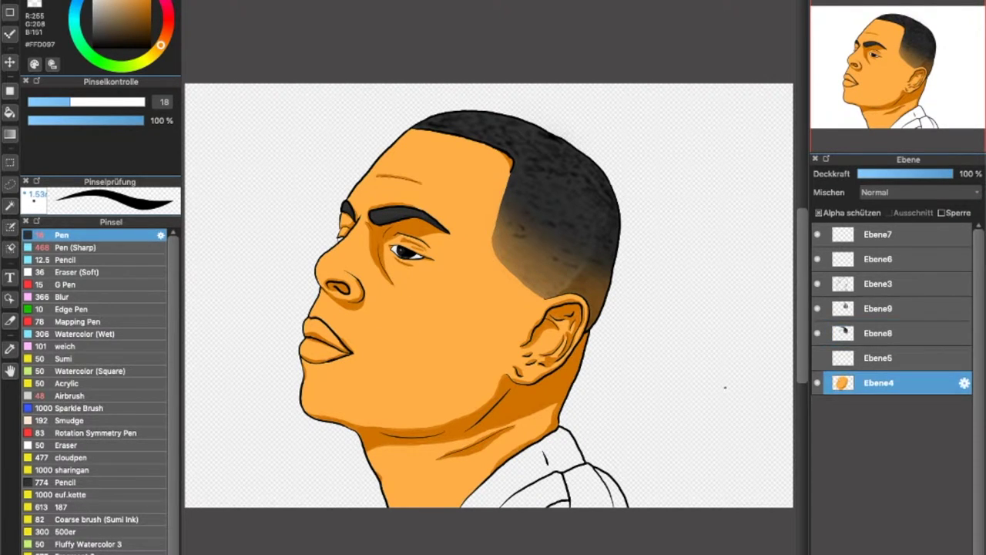
pyautogui.hotkey('ctrl', 'z')
pyautogui.scroll(5, 421, 206)
pyautogui.moveTo(416, 230)
pyautogui.mouseDown()
pyautogui.moveTo(517, 252)
pyautogui.moveTo(452, 256)
pyautogui.moveTo(426, 225)
pyautogui.mouseUp()
pyautogui.moveTo(387, 287)
pyautogui.mouseDown()
pyautogui.moveTo(383, 274)
pyautogui.moveTo(385, 293)
pyautogui.moveTo(377, 281)
pyautogui.moveTo(484, 276)
pyautogui.mouseUp()
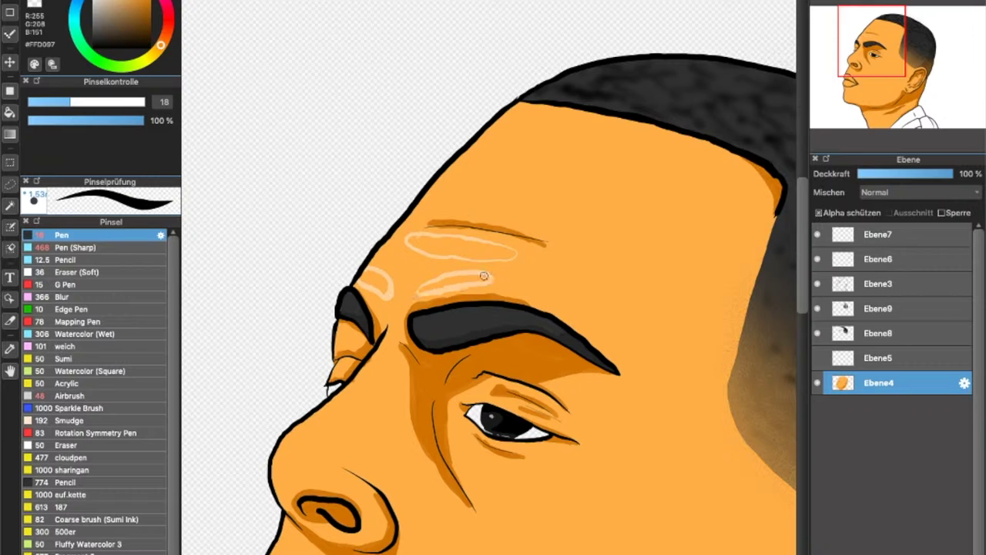
pyautogui.moveTo(380, 251); pyautogui.dragTo(524, 106)
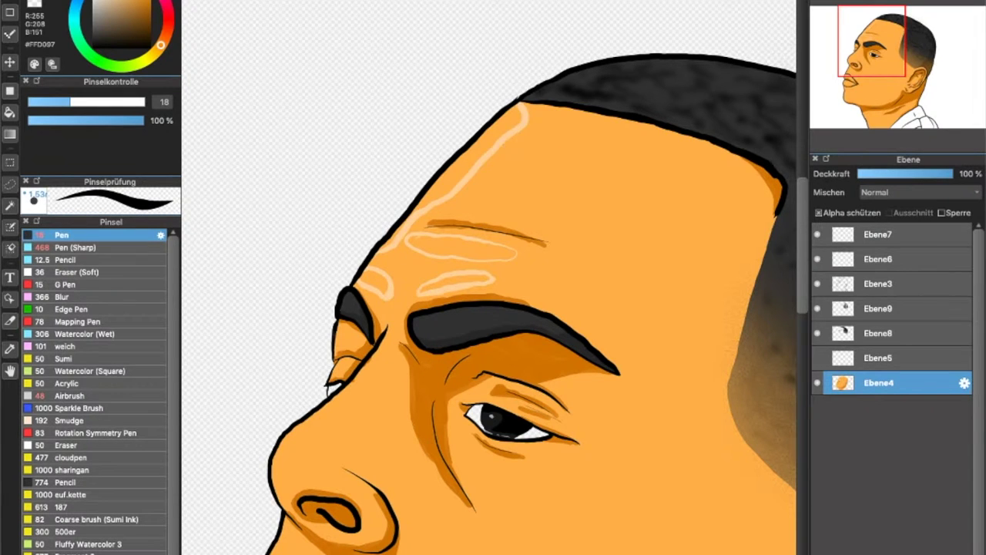
pyautogui.hotkey('ctrl', 'z')
pyautogui.hotkey('ctrl', 'z')
pyautogui.hotkey('ctrl', 'z')
pyautogui.hotkey('ctrl', 'z')
pyautogui.hotkey('ctrl', 'z')
# Paint #FFBF6F highlights on Ebene4 along the forehead edge, below the forehead wrinkle, on the nose bridge and around the eye.
pyautogui.moveTo(358, 279); pyautogui.dragTo(513, 118)
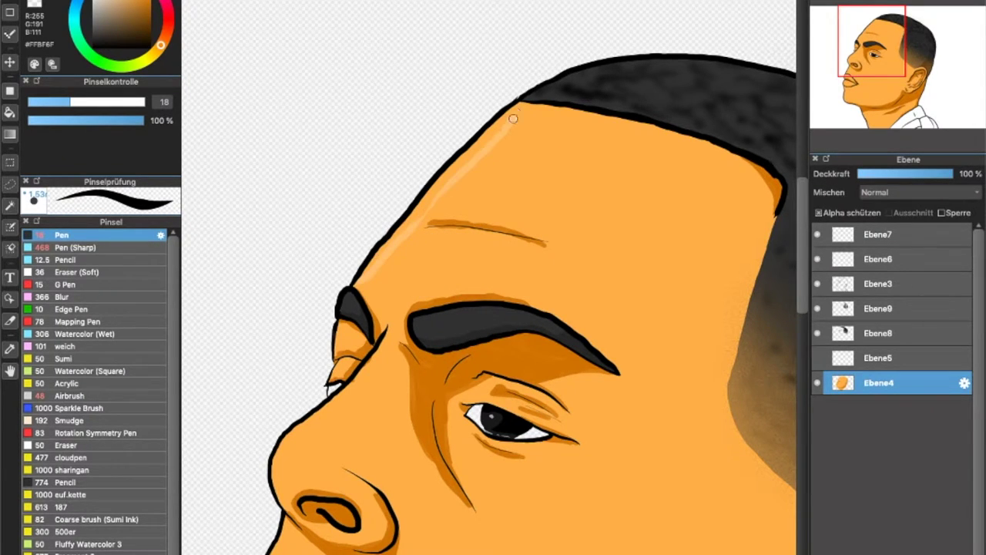
pyautogui.moveTo(438, 231); pyautogui.dragTo(435, 236)
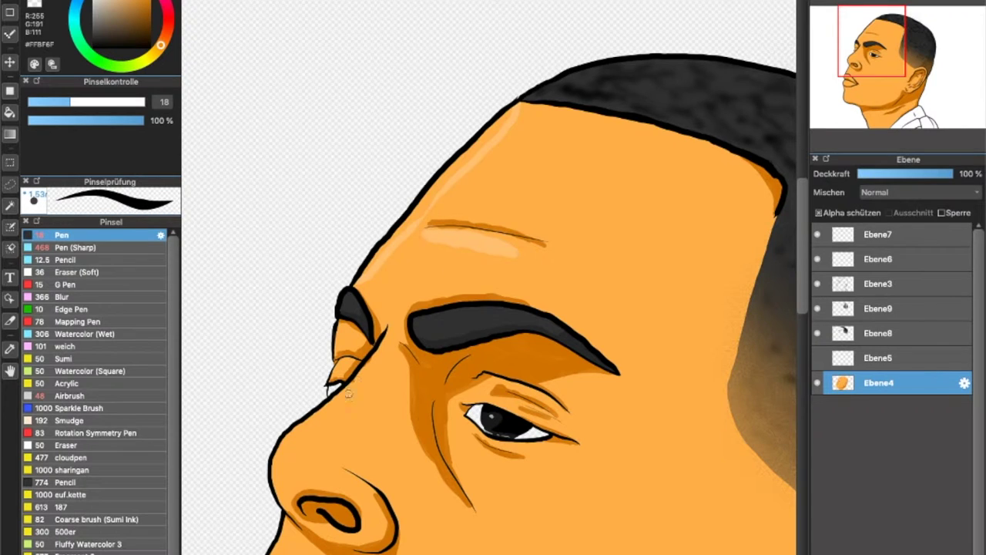
pyautogui.moveTo(297, 431)
pyautogui.mouseDown()
pyautogui.moveTo(328, 417)
pyautogui.moveTo(388, 338)
pyautogui.moveTo(339, 344)
pyautogui.moveTo(356, 376)
pyautogui.mouseUp()
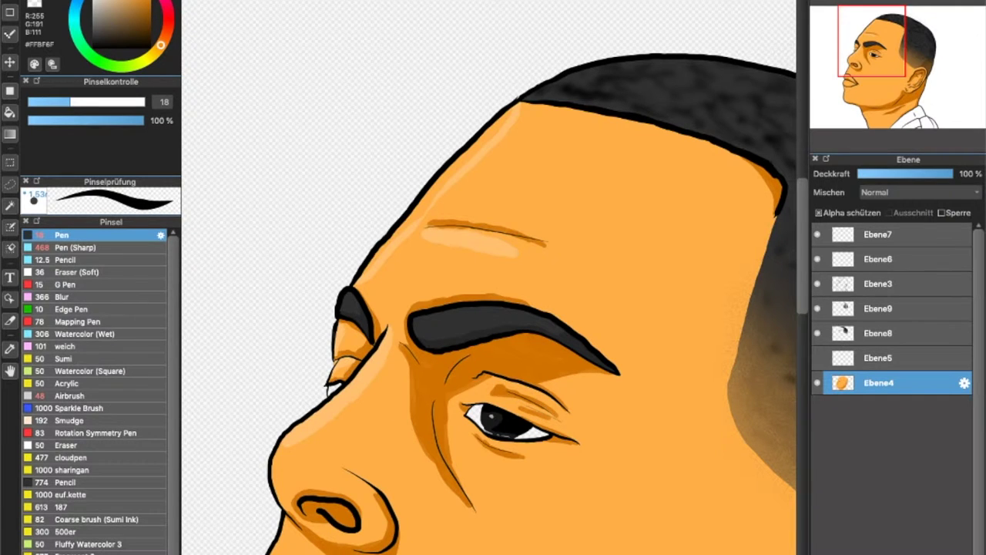
pyautogui.moveTo(522, 411); pyautogui.dragTo(527, 413)
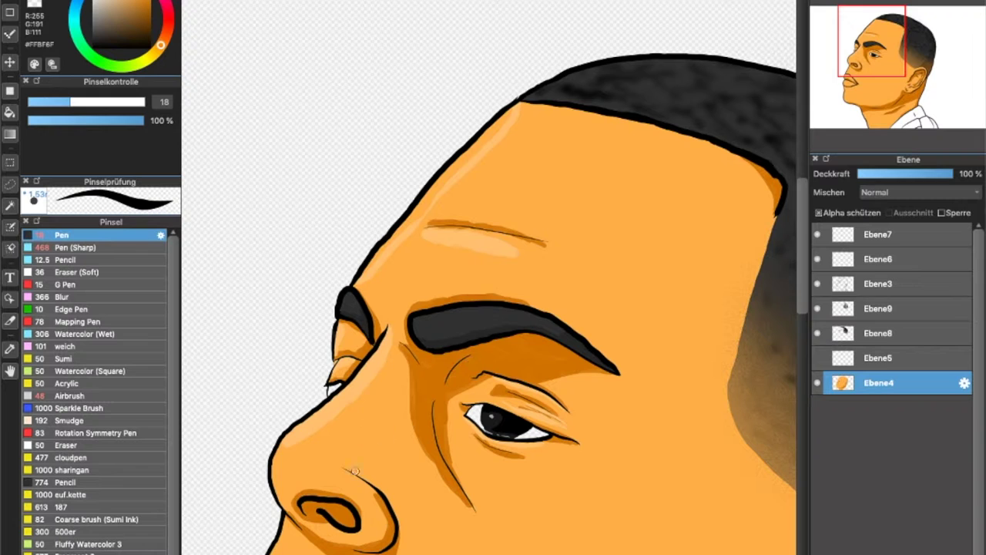
# Paint #FFBF6F highlights on the nostril area, the lips and the chin.
pyautogui.scroll(-3, 350, 482)
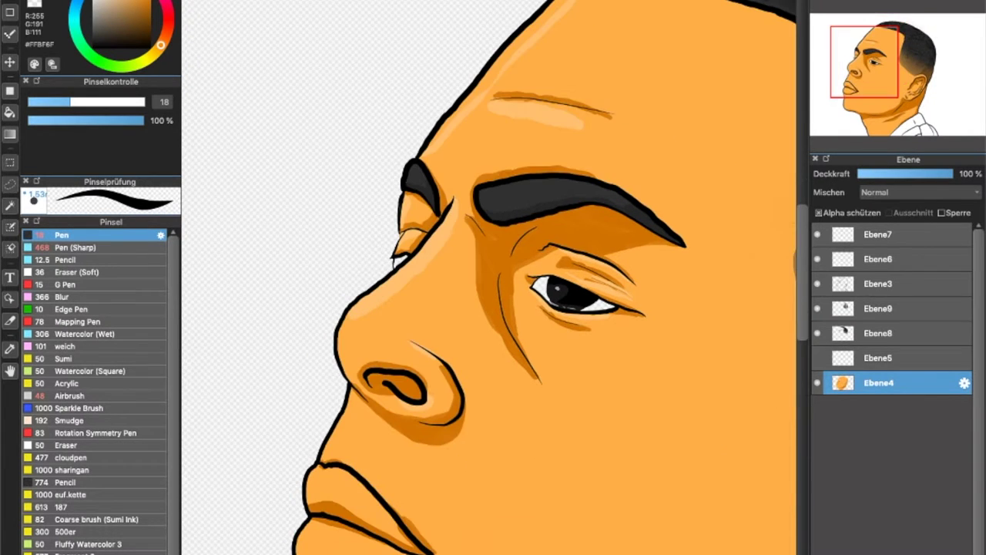
pyautogui.scroll(-3, 403, 467)
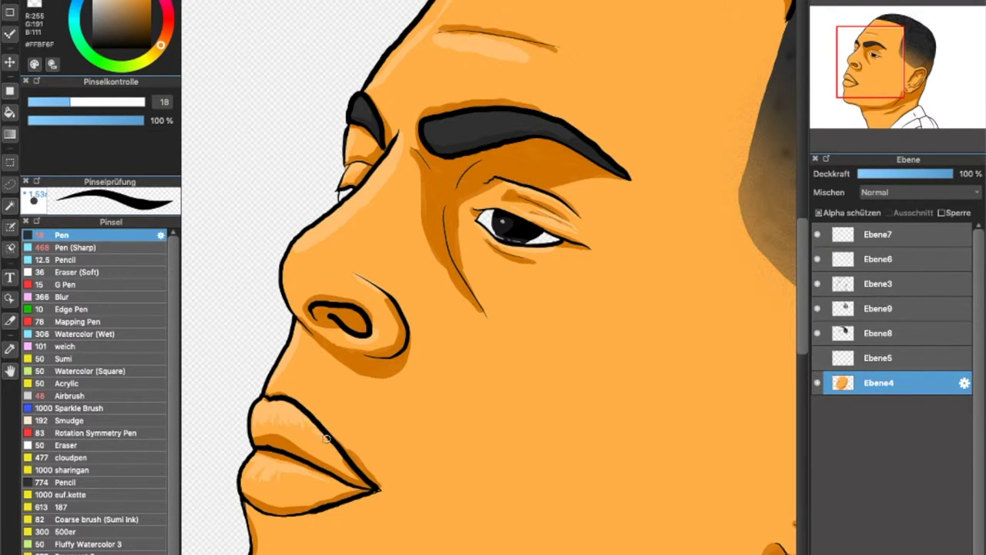
pyautogui.scroll(-5, 327, 438)
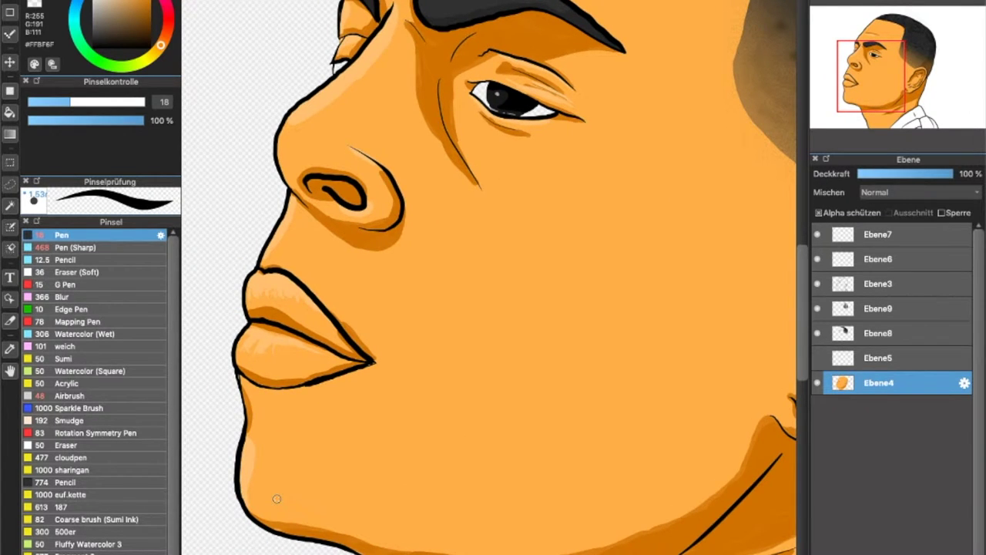
# Add #FFBF6F highlights to the ear and switch to layer Ebene8.
pyautogui.hotkey('ctrl', '0')
pyautogui.scroll(5, 553, 289)
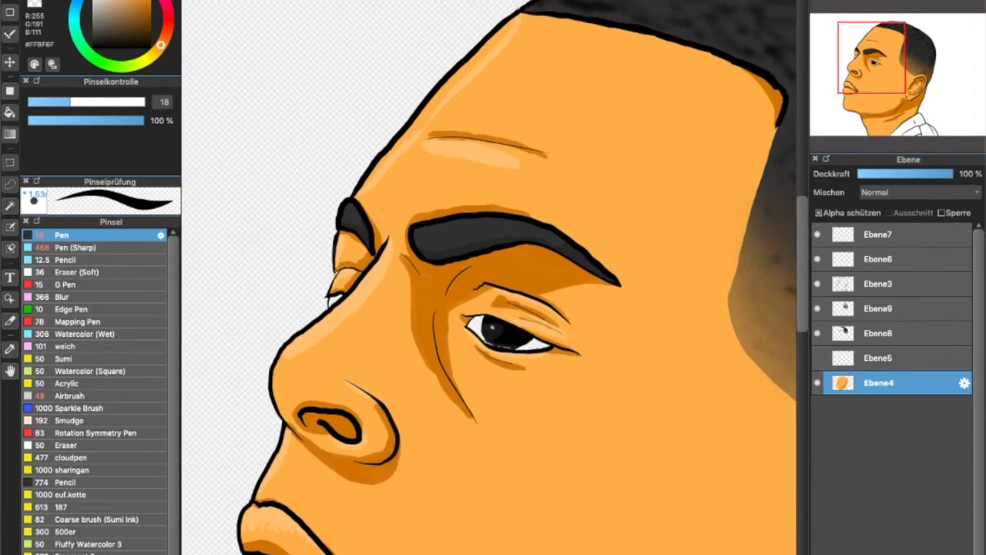
pyautogui.hotkey('ctrl', 'Up')
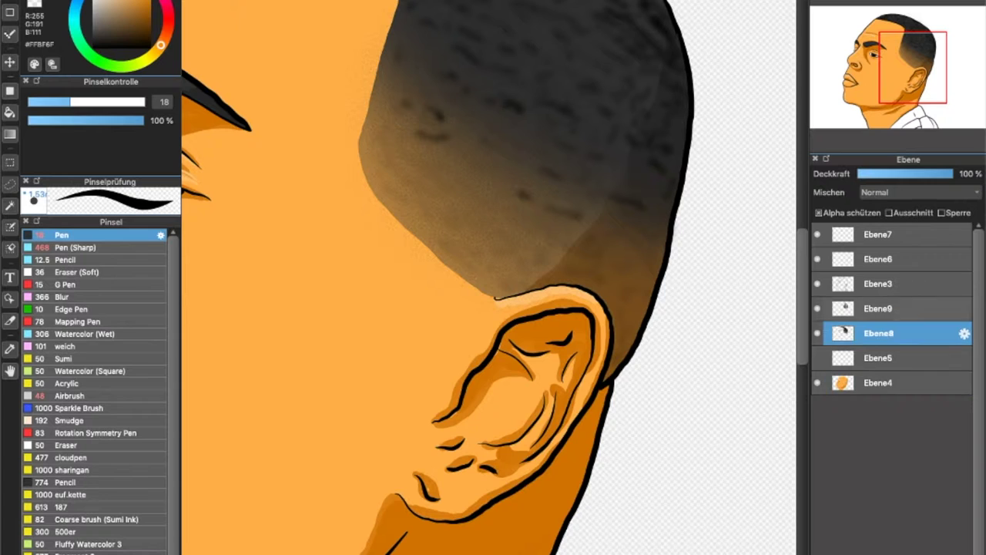
# Return to layer Ebene4 and paint further #FFBF6F highlights along the inner folds and rim of the ear.
pyautogui.hotkey('ctrl', 'Up')
pyautogui.press(']')
pyautogui.hscroll(3, 478, 273)
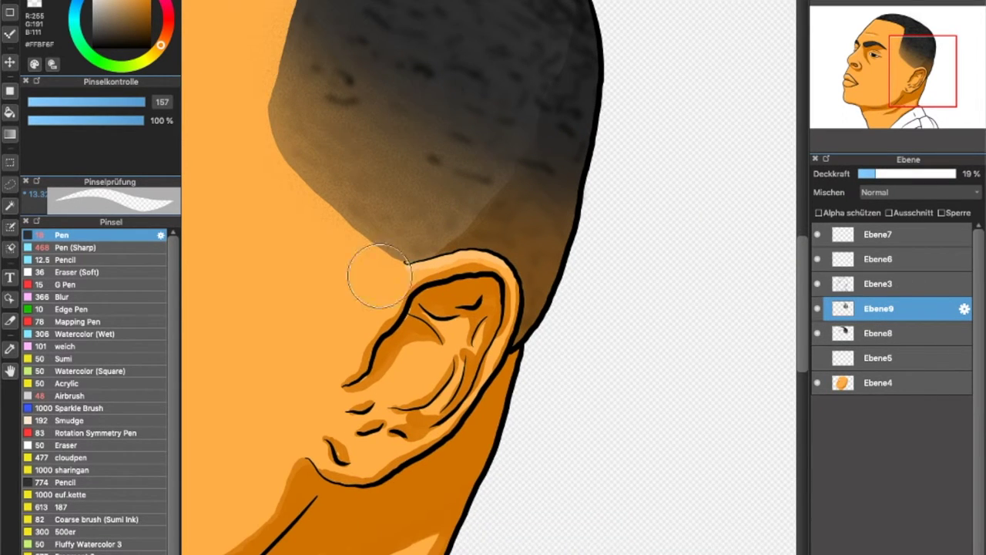
pyautogui.press('[')
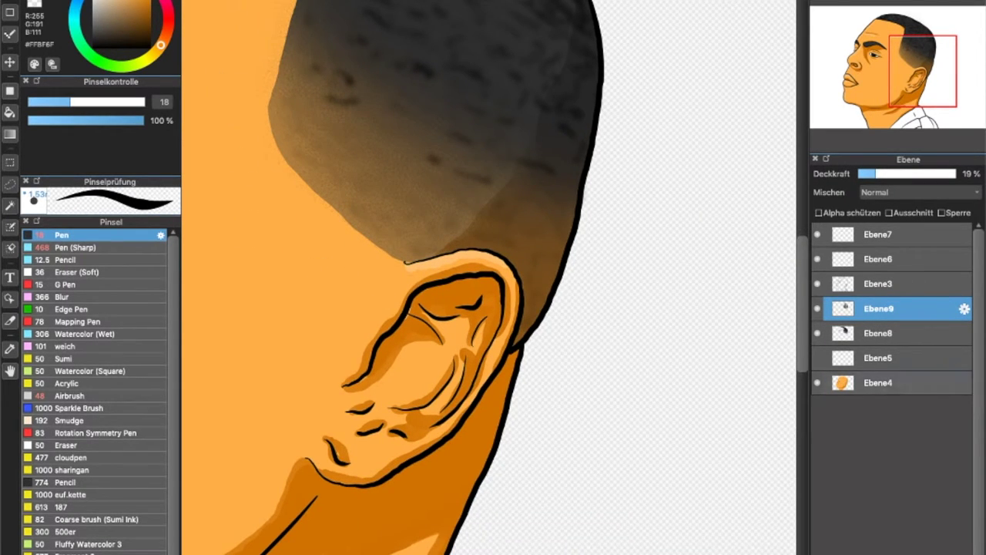
pyautogui.hotkey('ctrl', 'Down')
pyautogui.hotkey('ctrl', 'Down')
pyautogui.moveTo(452, 381); pyautogui.dragTo(456, 369)
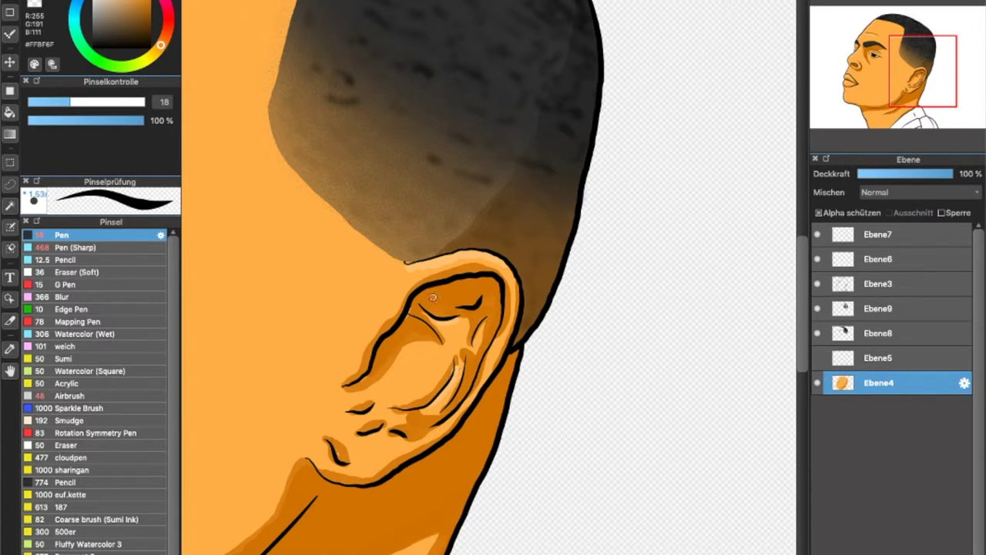
pyautogui.moveTo(435, 404); pyautogui.dragTo(487, 331)
pyautogui.moveTo(504, 364); pyautogui.dragTo(493, 336)
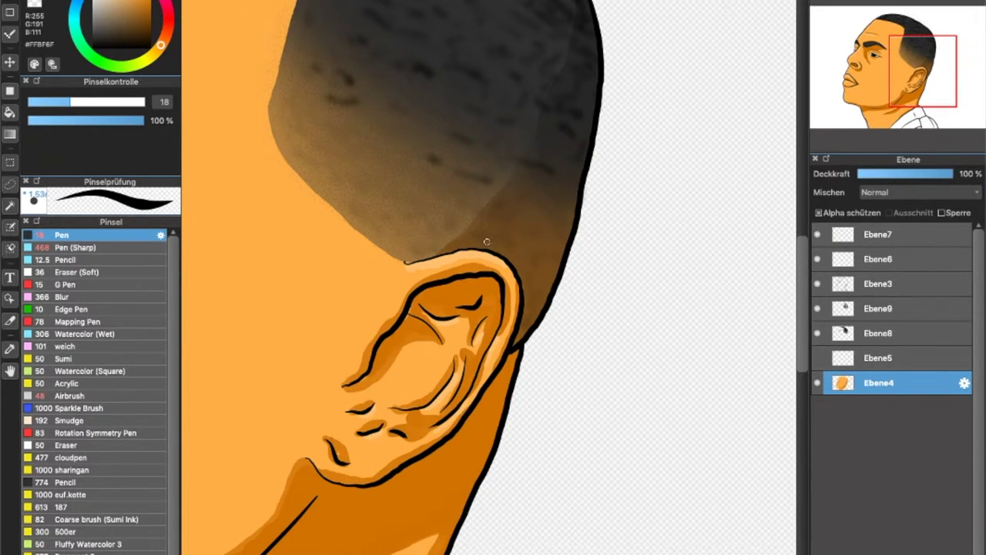
# Sample the darker skin tone and paint #B15F00 shadows inside the ear on layer Ebene4.
pyautogui.keyDown('alt'); pyautogui.click(391, 334); pyautogui.keyUp('alt')
pyautogui.keyDown('alt'); pyautogui.click(356, 386); pyautogui.keyUp('alt')
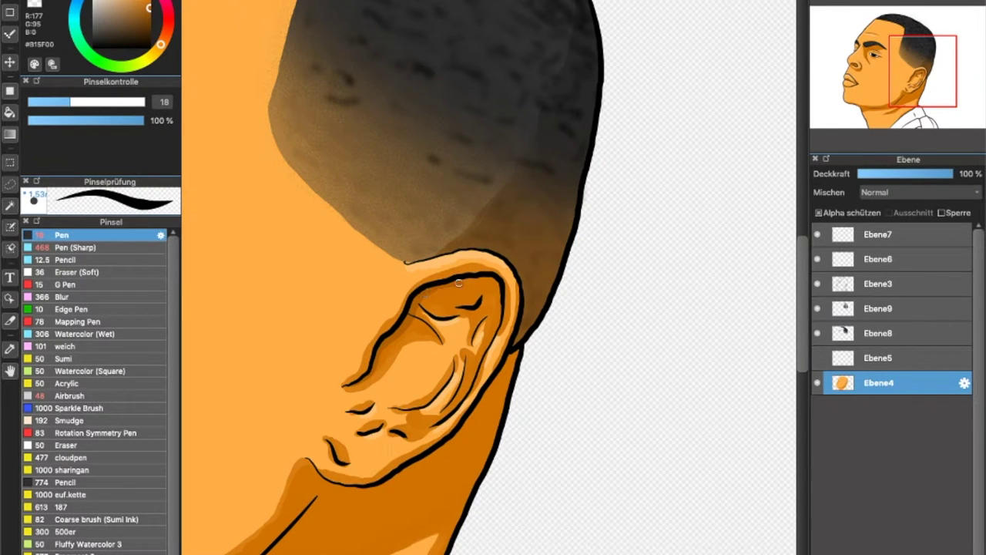
pyautogui.moveTo(472, 304)
pyautogui.mouseDown()
pyautogui.moveTo(476, 330)
pyautogui.moveTo(471, 317)
pyautogui.moveTo(409, 320)
pyautogui.moveTo(422, 321)
pyautogui.moveTo(453, 368)
pyautogui.mouseUp()
pyautogui.moveTo(422, 401); pyautogui.dragTo(498, 307)
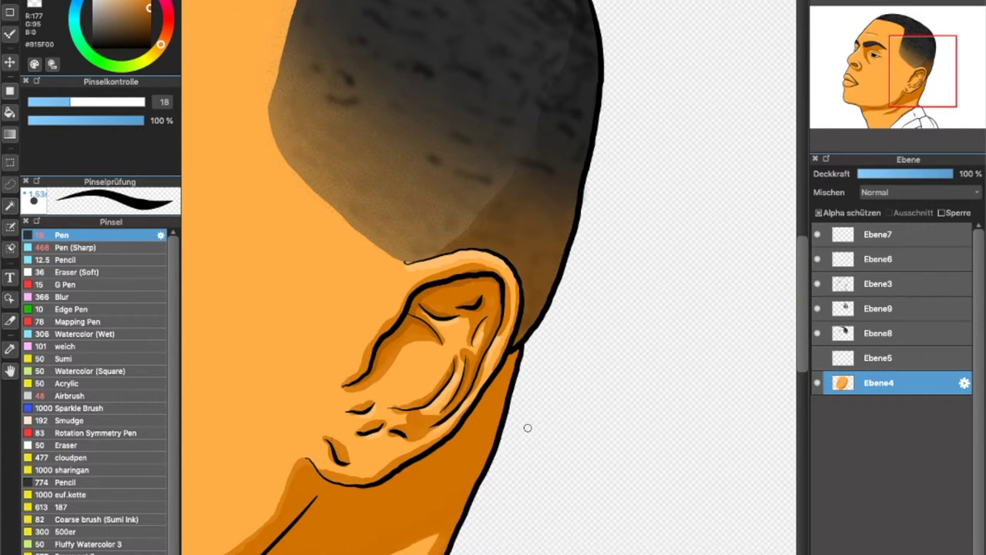
# Paint #B15F00 shadows on Ebene4 beneath the ear, along the jaw and around the neck creases.
pyautogui.scroll(-3, 526, 425)
pyautogui.hscroll(-5, 527, 425)
pyautogui.moveTo(413, 494); pyautogui.dragTo(523, 389)
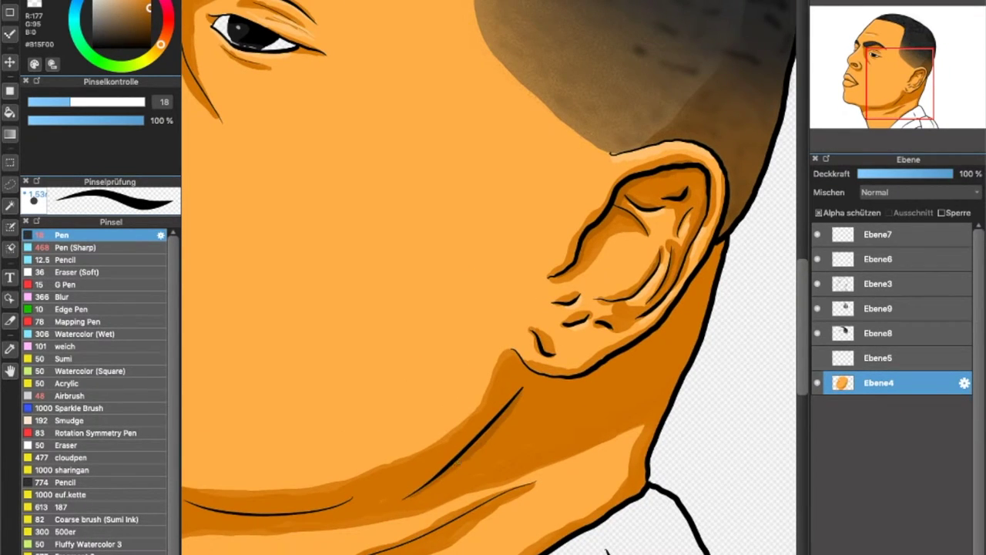
pyautogui.moveTo(553, 380)
pyautogui.mouseDown()
pyautogui.moveTo(689, 304)
pyautogui.moveTo(711, 258)
pyautogui.moveTo(607, 362)
pyautogui.moveTo(635, 351)
pyautogui.mouseUp()
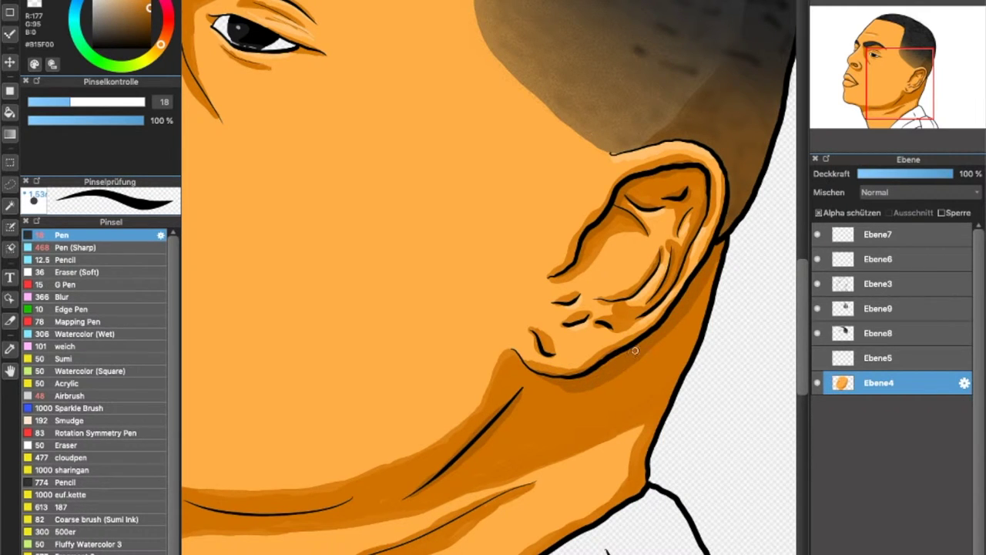
pyautogui.moveTo(642, 487)
pyautogui.mouseDown()
pyautogui.moveTo(678, 362)
pyautogui.moveTo(665, 423)
pyautogui.moveTo(625, 497)
pyautogui.moveTo(593, 529)
pyautogui.moveTo(720, 463)
pyautogui.mouseUp()
pyautogui.moveTo(319, 439)
pyautogui.mouseDown()
pyautogui.moveTo(478, 433)
pyautogui.moveTo(396, 450)
pyautogui.moveTo(478, 430)
pyautogui.moveTo(465, 449)
pyautogui.mouseUp()
pyautogui.moveTo(505, 488)
pyautogui.mouseDown()
pyautogui.moveTo(476, 497)
pyautogui.moveTo(626, 435)
pyautogui.moveTo(655, 440)
pyautogui.mouseUp()
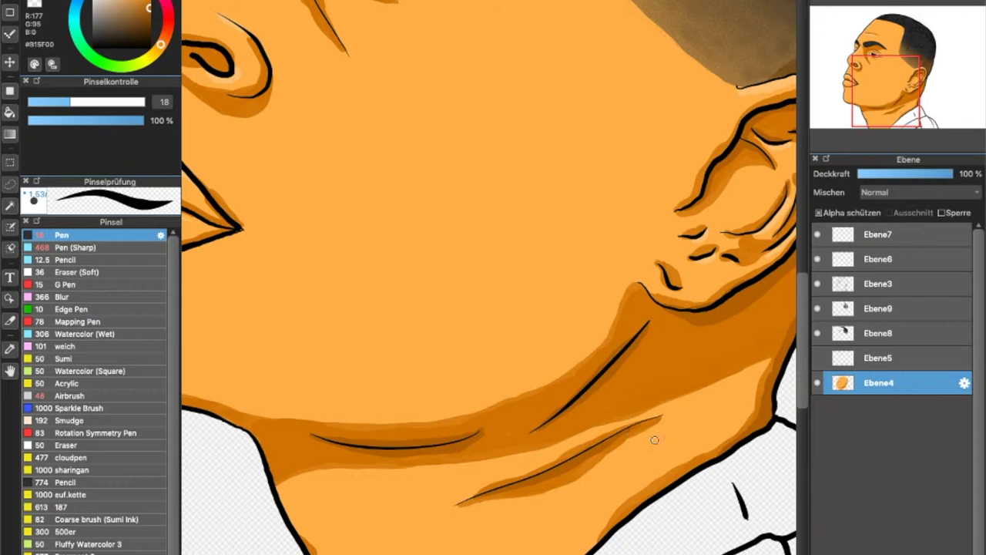
# Add #B15F00 shadows on Ebene4 around the brow, nose and lips.
pyautogui.hotkey('ctrl', '0')
pyautogui.moveTo(407, 326); pyautogui.dragTo(512, 312)
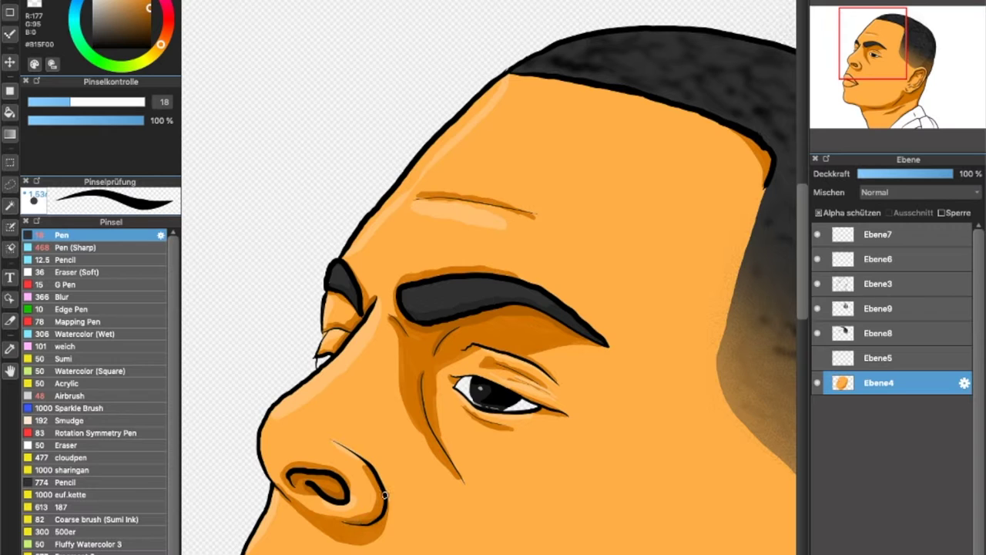
pyautogui.scroll(-10, 336, 516)
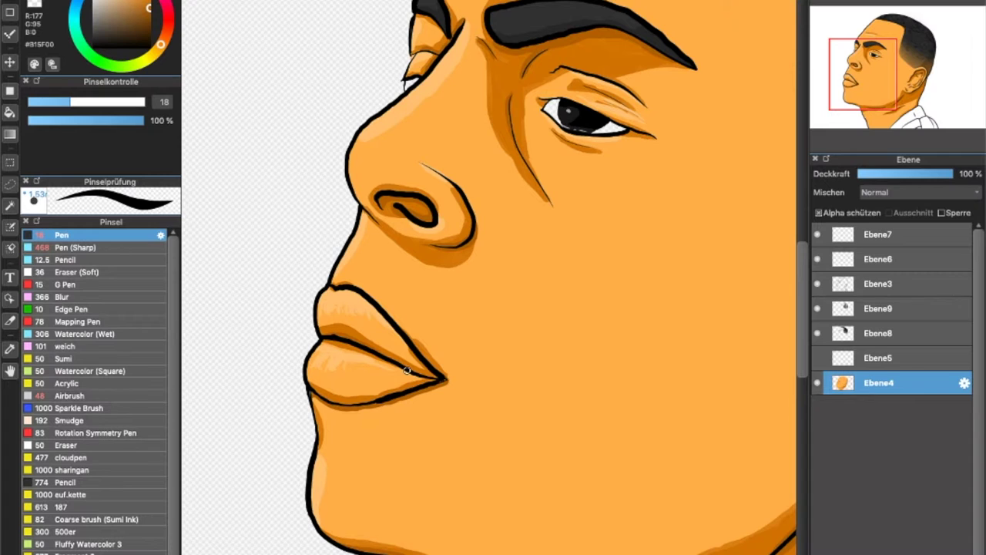
# Create layer Ebene10 above Ebene4 and fill the jacket with green #53A335.
pyautogui.hotkey('ctrl', '0')
pyautogui.moveTo(149, 14); pyautogui.dragTo(132, 11)
pyautogui.press('g')
pyautogui.hotkey('ctrl', 'shift', 'n')
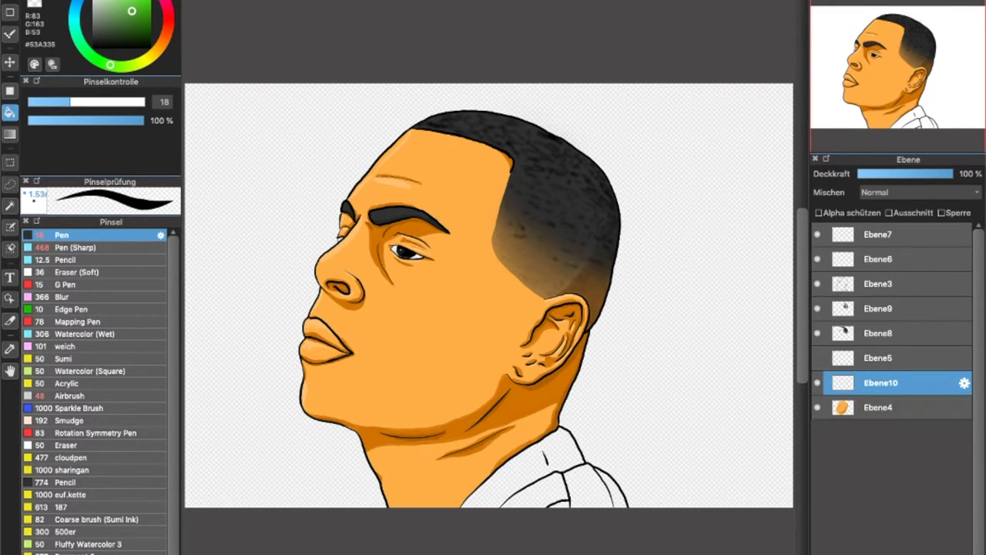
pyautogui.click(532, 486)
# Paint #376D23 shadows on Ebene10 along the jacket's collar, folds and shoulder seams.
pyautogui.scroll(5, 490, 296)
pyautogui.scroll(-5, 489, 277)
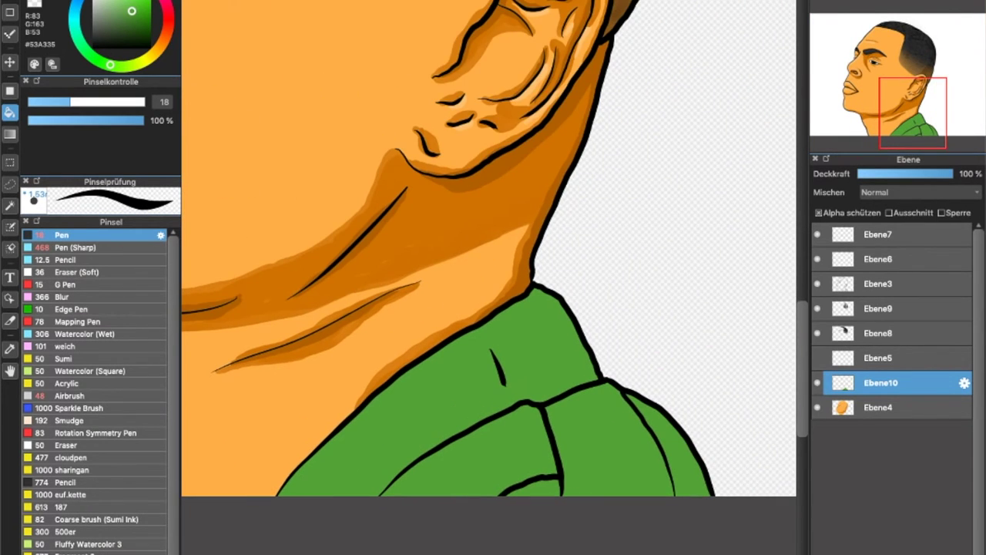
pyautogui.click(132, 23)
pyautogui.moveTo(340, 509)
pyautogui.mouseDown()
pyautogui.moveTo(486, 353)
pyautogui.moveTo(505, 360)
pyautogui.moveTo(566, 329)
pyautogui.mouseUp()
pyautogui.moveTo(526, 500); pyautogui.dragTo(551, 482)
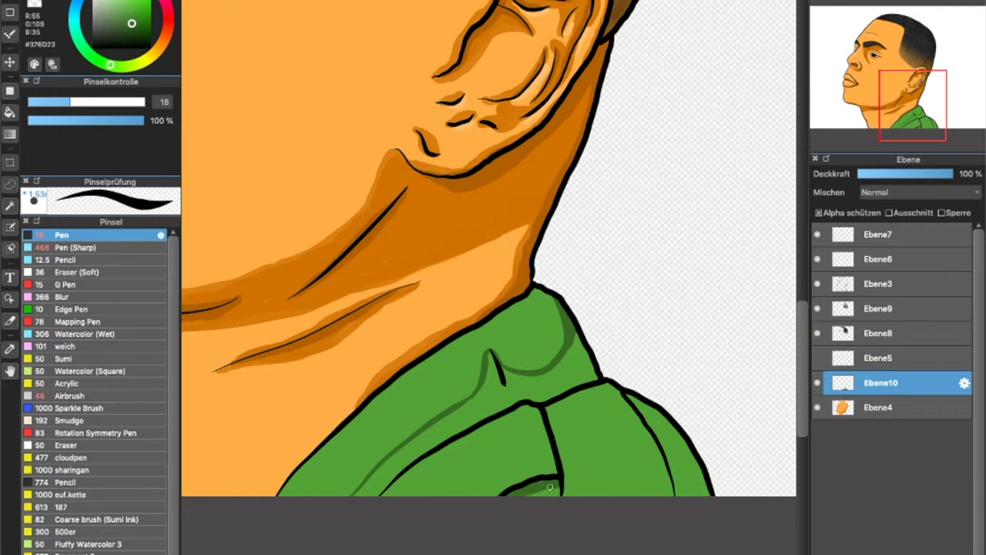
pyautogui.moveTo(532, 407); pyautogui.dragTo(551, 473)
pyautogui.moveTo(557, 440); pyautogui.dragTo(566, 503)
pyautogui.moveTo(542, 408); pyautogui.dragTo(573, 502)
pyautogui.moveTo(620, 392); pyautogui.dragTo(667, 491)
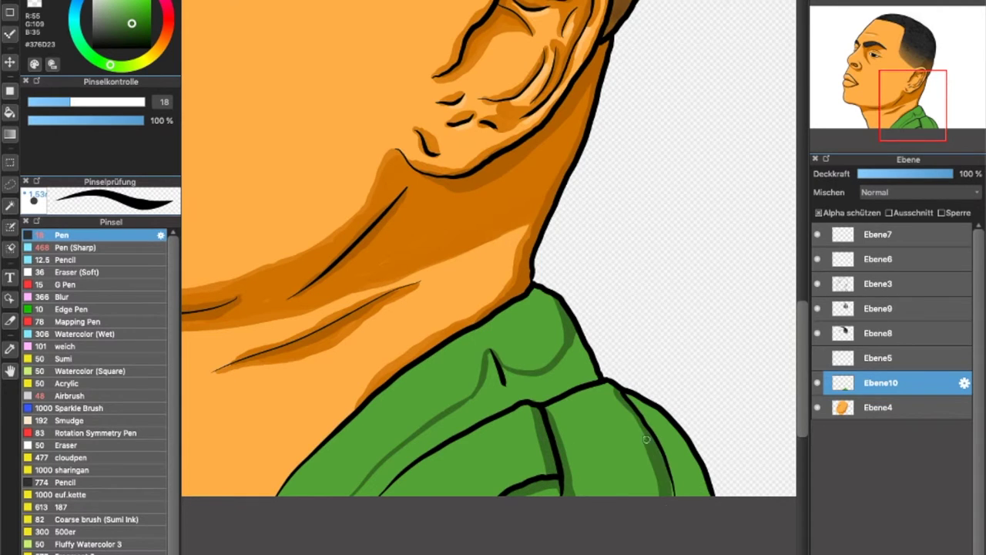
pyautogui.moveTo(624, 392)
pyautogui.mouseDown()
pyautogui.moveTo(677, 495)
pyautogui.moveTo(681, 433)
pyautogui.mouseUp()
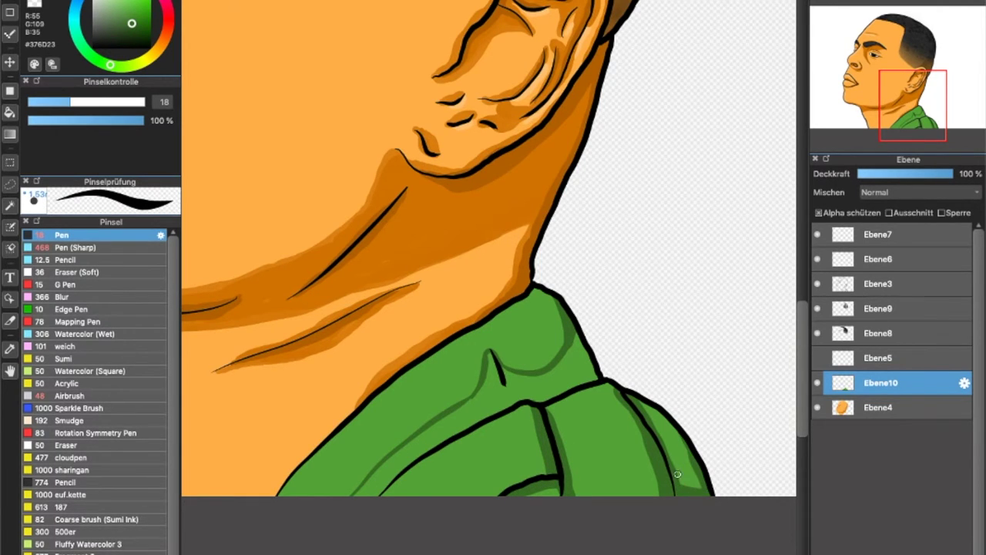
pyautogui.moveTo(589, 339)
pyautogui.mouseDown()
pyautogui.moveTo(358, 493)
pyautogui.moveTo(447, 353)
pyautogui.moveTo(511, 309)
pyautogui.mouseUp()
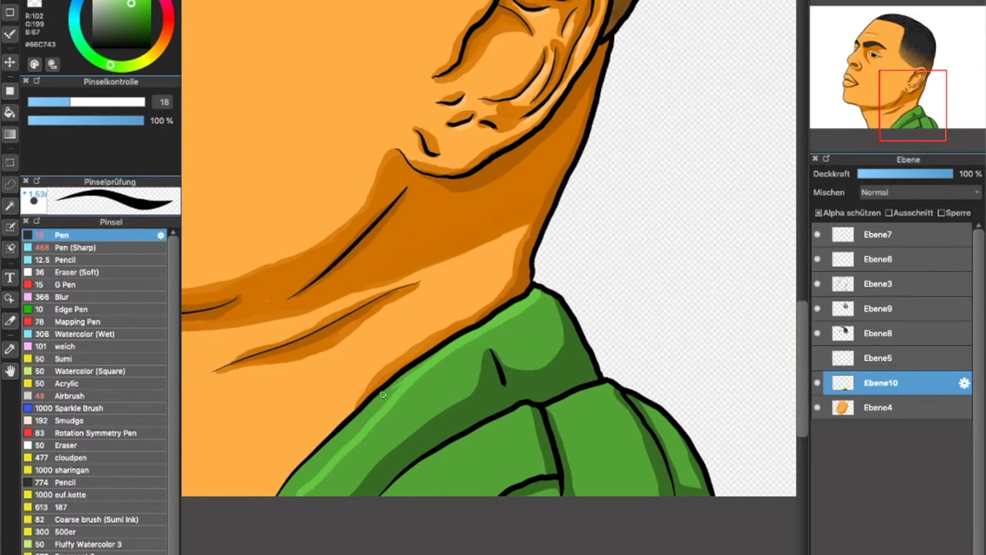
# Paint #66C743 highlights on the jacket's collar edge, lower folds and shoulder panels.
pyautogui.moveTo(287, 495); pyautogui.dragTo(371, 420)
pyautogui.moveTo(400, 493)
pyautogui.mouseDown()
pyautogui.moveTo(516, 412)
pyautogui.moveTo(449, 454)
pyautogui.mouseUp()
pyautogui.hotkey('ctrl', 'z')
pyautogui.moveTo(408, 485)
pyautogui.mouseDown()
pyautogui.moveTo(523, 413)
pyautogui.moveTo(511, 456)
pyautogui.moveTo(390, 490)
pyautogui.moveTo(508, 415)
pyautogui.moveTo(394, 493)
pyautogui.moveTo(495, 428)
pyautogui.mouseUp()
pyautogui.moveTo(551, 408)
pyautogui.mouseDown()
pyautogui.moveTo(600, 390)
pyautogui.moveTo(688, 453)
pyautogui.mouseUp()
pyautogui.moveTo(574, 411)
pyautogui.mouseDown()
pyautogui.moveTo(605, 446)
pyautogui.moveTo(597, 401)
pyautogui.moveTo(586, 432)
pyautogui.mouseUp()
pyautogui.moveTo(502, 328)
pyautogui.mouseDown()
pyautogui.moveTo(543, 317)
pyautogui.moveTo(521, 339)
pyautogui.moveTo(555, 292)
pyautogui.mouseUp()
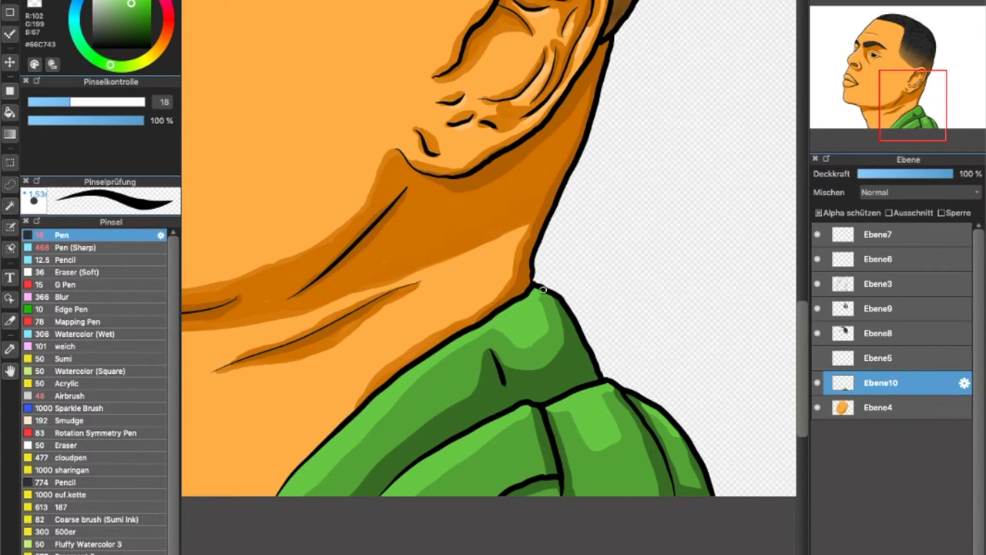
# Create layer Ebene11 below Ebene4 and paint a pile of banknotes across the lower background with the 500er brush.
pyautogui.hotkey('ctrl', '0')
pyautogui.hotkey('ctrl', 'shift', 'n')
pyautogui.moveTo(893, 407); pyautogui.dragTo(893, 432)
pyautogui.scroll(-3, 93, 385)
pyautogui.click(93, 548)
pyautogui.press('Down')
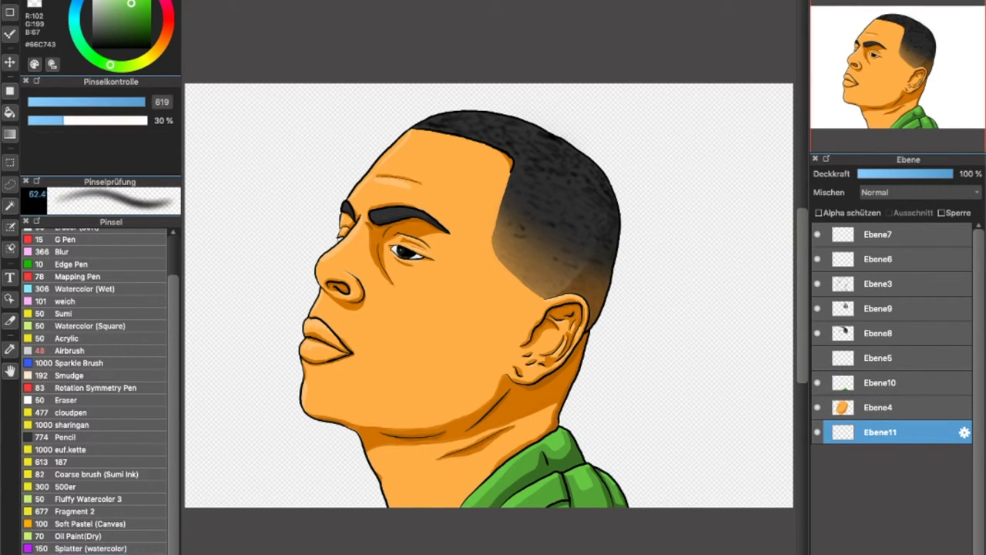
pyautogui.click(92, 486)
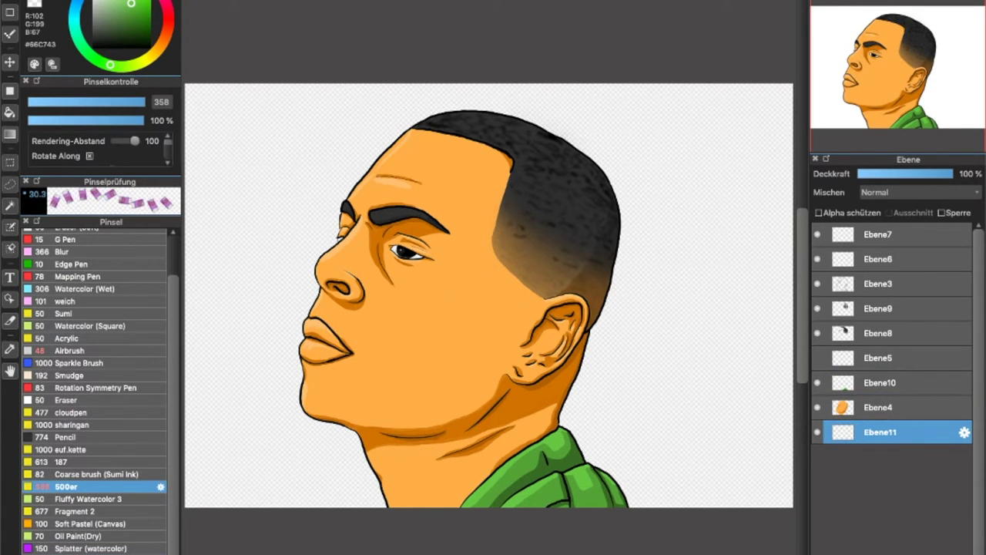
pyautogui.moveTo(202, 489)
pyautogui.mouseDown()
pyautogui.moveTo(208, 524)
pyautogui.moveTo(274, 415)
pyautogui.moveTo(336, 491)
pyautogui.moveTo(413, 405)
pyautogui.moveTo(306, 405)
pyautogui.moveTo(324, 400)
pyautogui.moveTo(302, 416)
pyautogui.moveTo(385, 472)
pyautogui.moveTo(413, 454)
pyautogui.moveTo(297, 500)
pyautogui.moveTo(509, 437)
pyautogui.moveTo(527, 483)
pyautogui.moveTo(750, 454)
pyautogui.moveTo(594, 523)
pyautogui.moveTo(654, 421)
pyautogui.moveTo(686, 431)
pyautogui.moveTo(734, 467)
pyautogui.moveTo(686, 491)
pyautogui.moveTo(480, 535)
pyautogui.moveTo(621, 483)
pyautogui.moveTo(710, 506)
pyautogui.moveTo(591, 544)
pyautogui.moveTo(224, 527)
pyautogui.moveTo(471, 536)
pyautogui.moveTo(538, 553)
pyautogui.moveTo(189, 532)
pyautogui.mouseUp()
# Create layer Ebene12 beneath the banknotes and cover it in white #FFFFFF with the Pen (Sharp) brush at size 1000.
pyautogui.hotkey('ctrl', 'shift', 'n')
pyautogui.press('x')
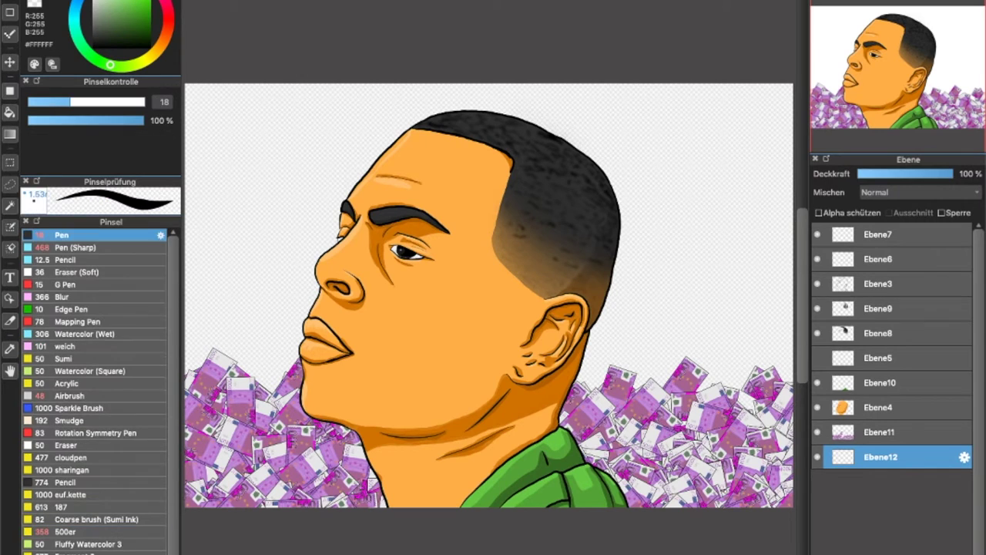
pyautogui.scroll(3, 97, 347)
pyautogui.click(77, 246)
pyautogui.moveTo(254, 200)
pyautogui.mouseDown()
pyautogui.moveTo(264, 362)
pyautogui.moveTo(517, 308)
pyautogui.moveTo(798, 73)
pyautogui.mouseUp()
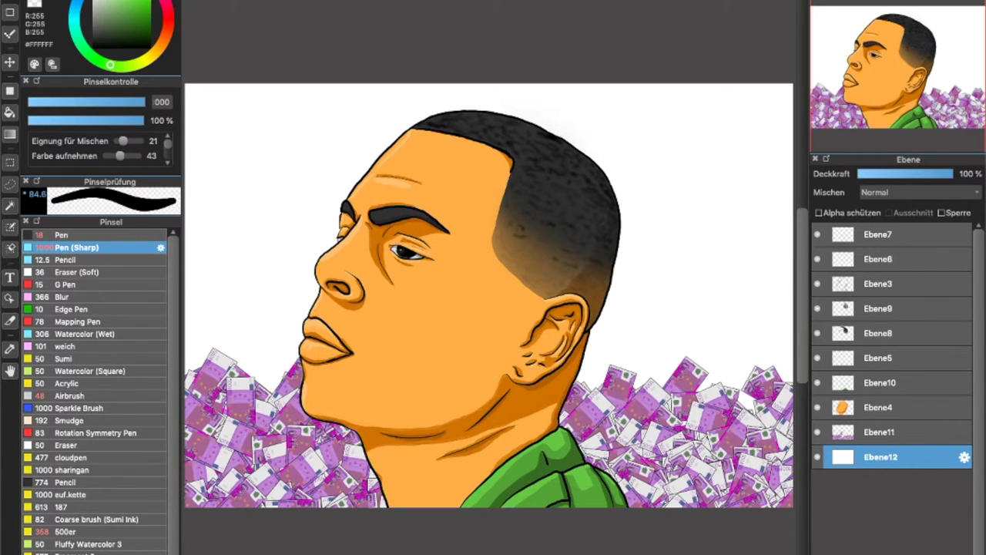
# Airbrush a black #000000 shadow around the head on new layer Ebene13 at brush size 336, and set its opacity to 8%.
pyautogui.hotkey('ctrl', 'shift', 'n')
pyautogui.press('x')
pyautogui.click(71, 395)
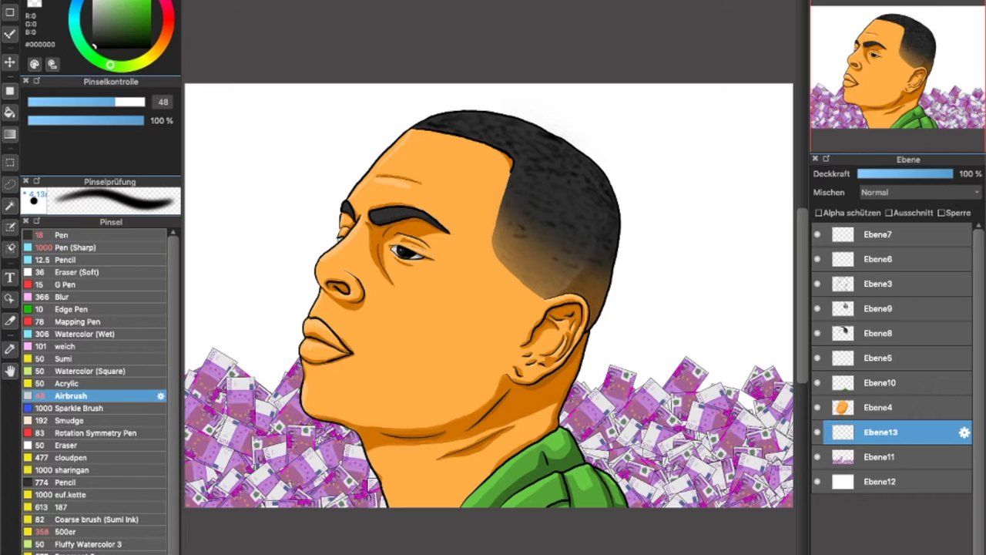
pyautogui.moveTo(383, 530)
pyautogui.mouseDown()
pyautogui.moveTo(312, 362)
pyautogui.moveTo(308, 239)
pyautogui.moveTo(398, 136)
pyautogui.moveTo(504, 110)
pyautogui.moveTo(597, 150)
pyautogui.mouseUp()
pyautogui.moveTo(620, 493)
pyautogui.mouseDown()
pyautogui.moveTo(574, 451)
pyautogui.moveTo(623, 259)
pyautogui.moveTo(562, 137)
pyautogui.mouseUp()
pyautogui.moveTo(952, 174); pyautogui.dragTo(863, 174)
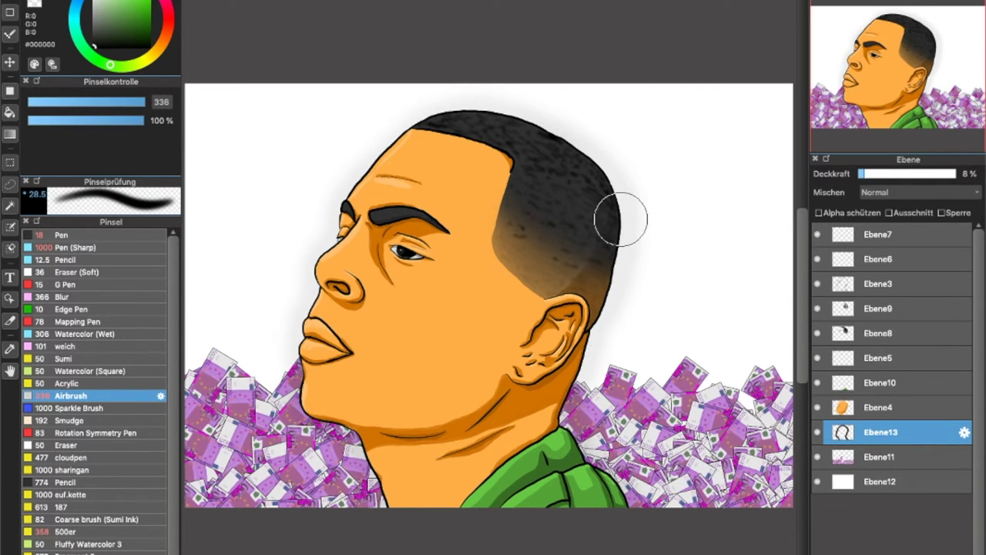
# Create layer Ebene14 above the banknotes, airbrush black shadows beside the face and neck, and set its opacity to 10%.
pyautogui.click(880, 456)
pyautogui.hotkey('ctrl', 'shift', 'n')
pyautogui.moveTo(379, 524)
pyautogui.mouseDown()
pyautogui.moveTo(320, 415)
pyautogui.moveTo(293, 339)
pyautogui.mouseUp()
pyautogui.moveTo(323, 262); pyautogui.dragTo(277, 432)
pyautogui.moveTo(594, 308)
pyautogui.mouseDown()
pyautogui.moveTo(567, 409)
pyautogui.moveTo(528, 330)
pyautogui.mouseUp()
pyautogui.moveTo(953, 173); pyautogui.dragTo(868, 173)
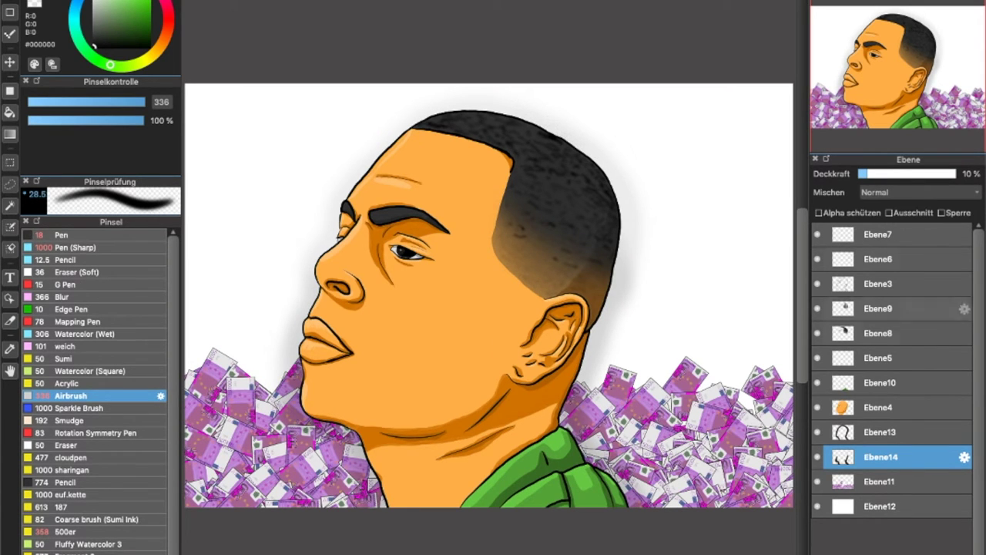
# Airbrush a black vignette around the canvas edges on new top layer Ebene15 at brush size 1000, and set its opacity to 8%.
pyautogui.hotkey('ctrl', 'shift', 'n')
pyautogui.scroll(-2, 489, 295)
pyautogui.moveTo(305, 423)
pyautogui.mouseDown()
pyautogui.moveTo(286, 429)
pyautogui.moveTo(337, 159)
pyautogui.moveTo(679, 161)
pyautogui.mouseUp()
pyautogui.moveTo(278, 409)
pyautogui.mouseDown()
pyautogui.moveTo(370, 433)
pyautogui.moveTo(644, 431)
pyautogui.moveTo(688, 306)
pyautogui.moveTo(572, 49)
pyautogui.mouseUp()
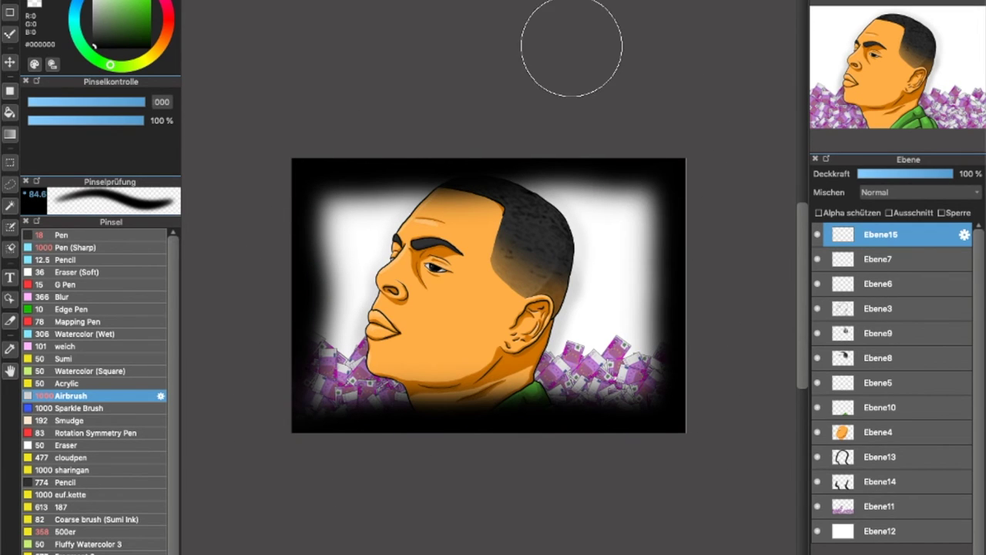
pyautogui.moveTo(953, 173); pyautogui.dragTo(867, 174)
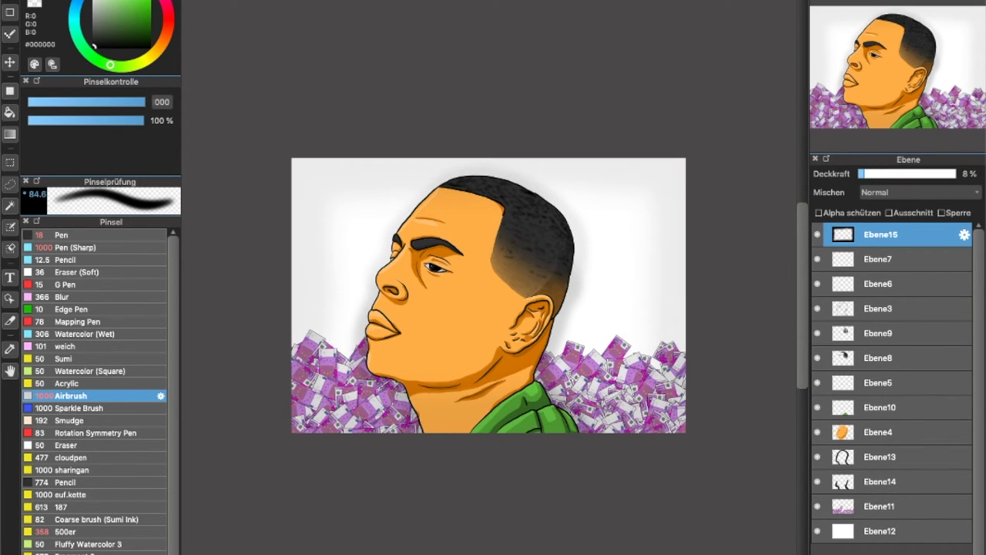
# Airbrush a second, softer black vignette on new layer Ebene16 and set its opacity to 15%.
pyautogui.hotkey('ctrl', 'shift', 'n')
pyautogui.moveTo(337, 463); pyautogui.dragTo(304, 347)
pyautogui.moveTo(577, 473)
pyautogui.mouseDown()
pyautogui.moveTo(637, 467)
pyautogui.moveTo(688, 417)
pyautogui.moveTo(511, 132)
pyautogui.moveTo(467, 110)
pyautogui.moveTo(678, 183)
pyautogui.moveTo(285, 172)
pyautogui.moveTo(612, 414)
pyautogui.moveTo(619, 165)
pyautogui.moveTo(555, 427)
pyautogui.mouseUp()
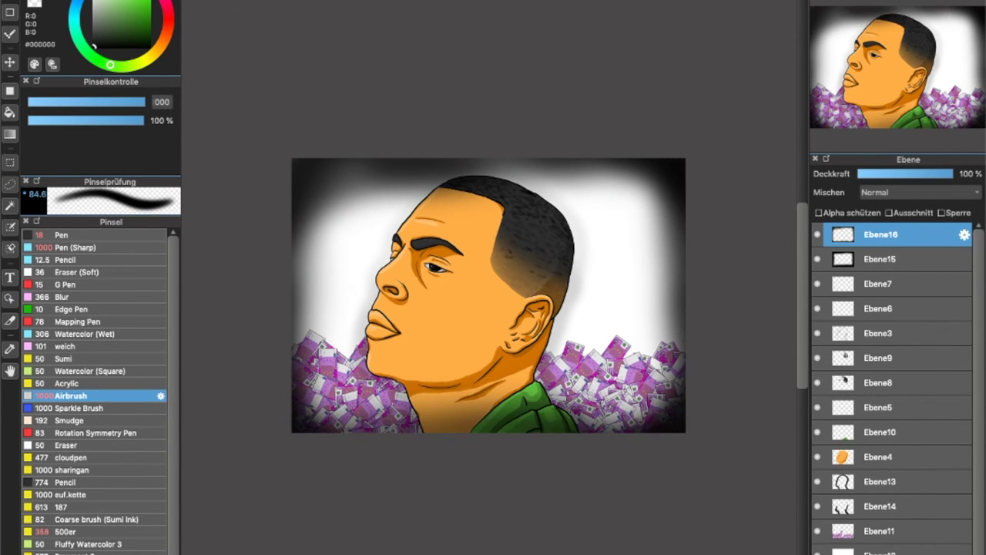
pyautogui.moveTo(953, 173); pyautogui.dragTo(871, 174)
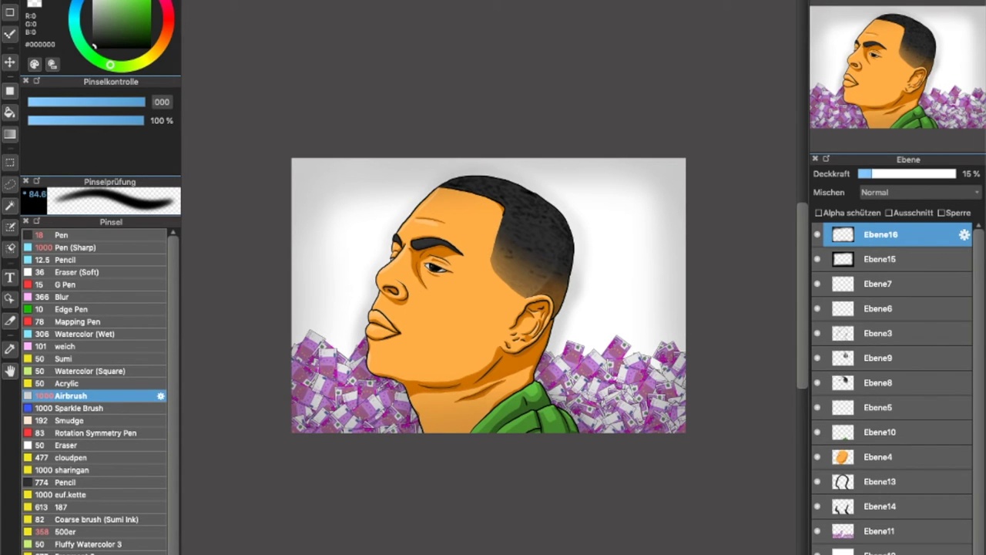
# Try white and black grid overlays on new layer Ebene17, reduce the black grid's opacity to 1% and hide the layer.
pyautogui.scroll(-2, 94, 386)
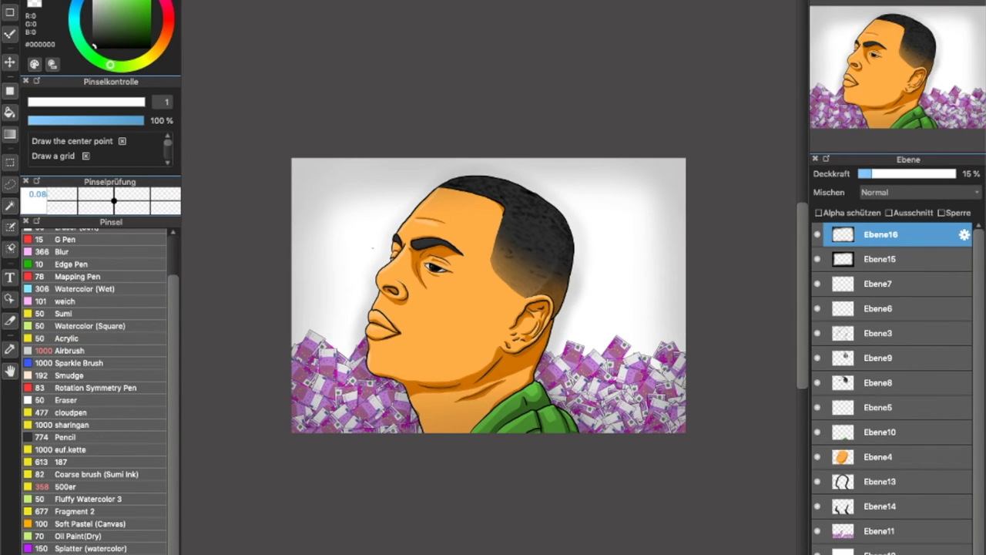
pyautogui.hotkey('ctrl', 'shift', 'n')
pyautogui.press('x')
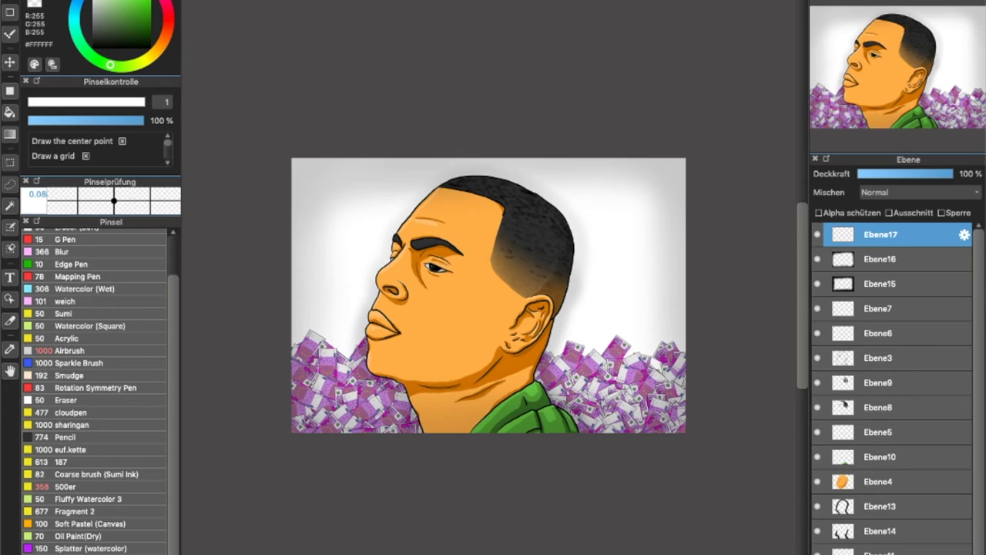
pyautogui.moveTo(952, 173); pyautogui.dragTo(863, 174)
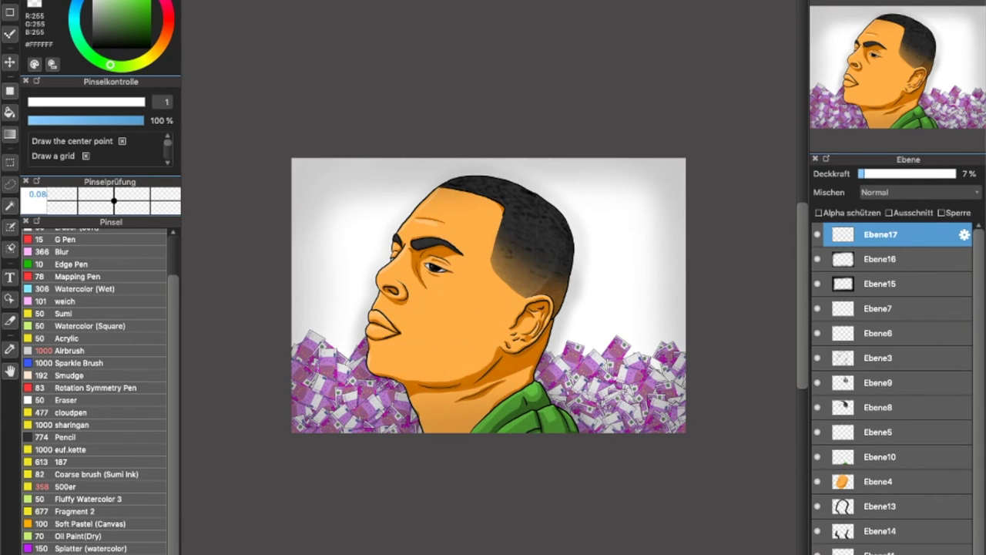
pyautogui.hotkey('ctrl', 'z')
pyautogui.press('x')
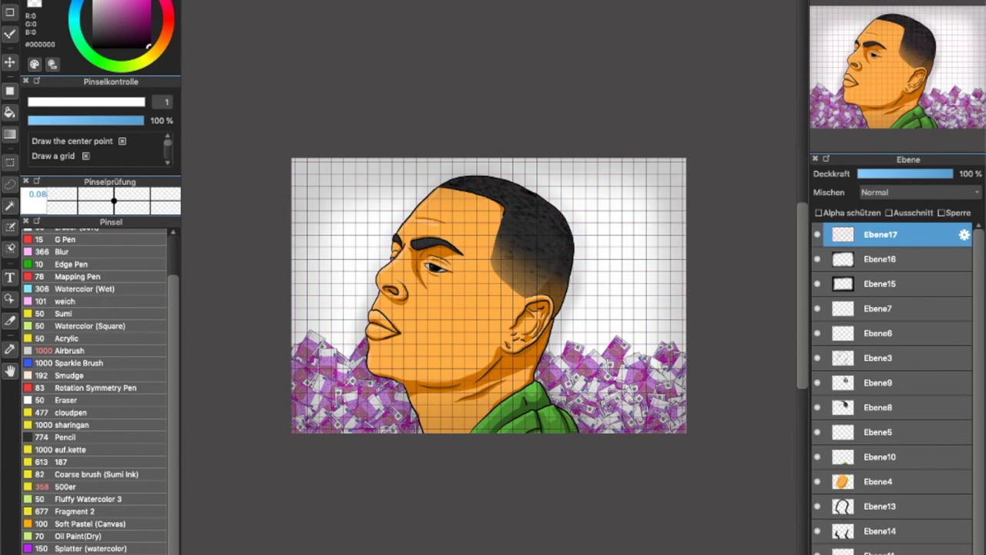
pyautogui.moveTo(952, 174); pyautogui.dragTo(862, 173)
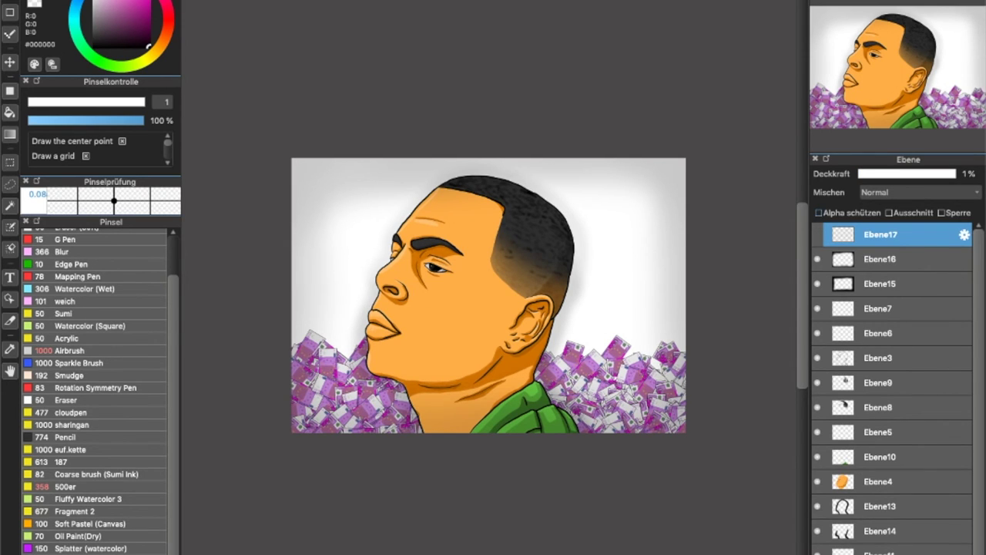
# Airbrush more black shading around the background with the layer opacity at 20%, and add new top layer Ebene19.
pyautogui.click(70, 350)
pyautogui.moveTo(286, 374)
pyautogui.mouseDown()
pyautogui.moveTo(462, 375)
pyautogui.moveTo(693, 354)
pyautogui.mouseUp()
pyautogui.moveTo(867, 173)
pyautogui.mouseDown()
pyautogui.moveTo(889, 174)
pyautogui.moveTo(877, 173)
pyautogui.mouseUp()
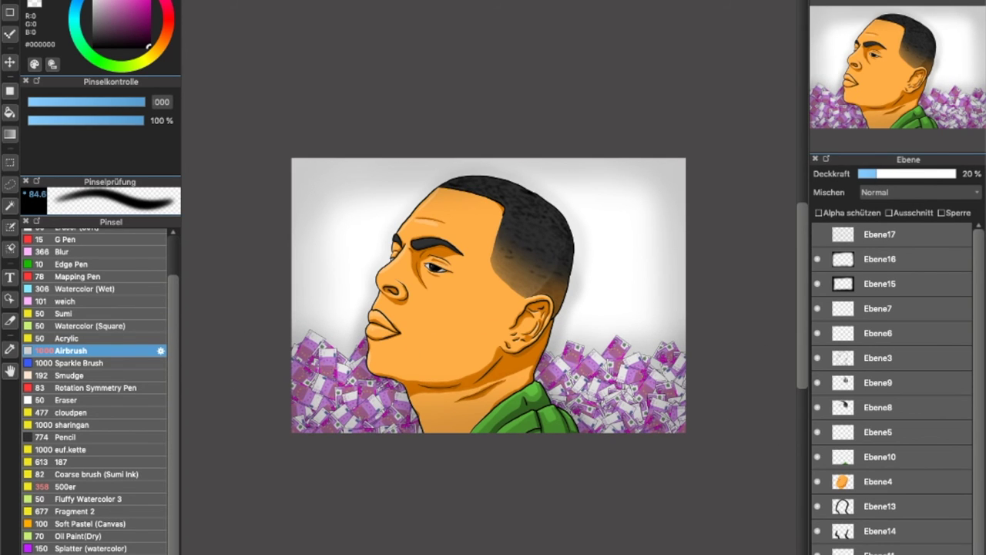
pyautogui.hotkey('ctrl', 'shift', 'n')
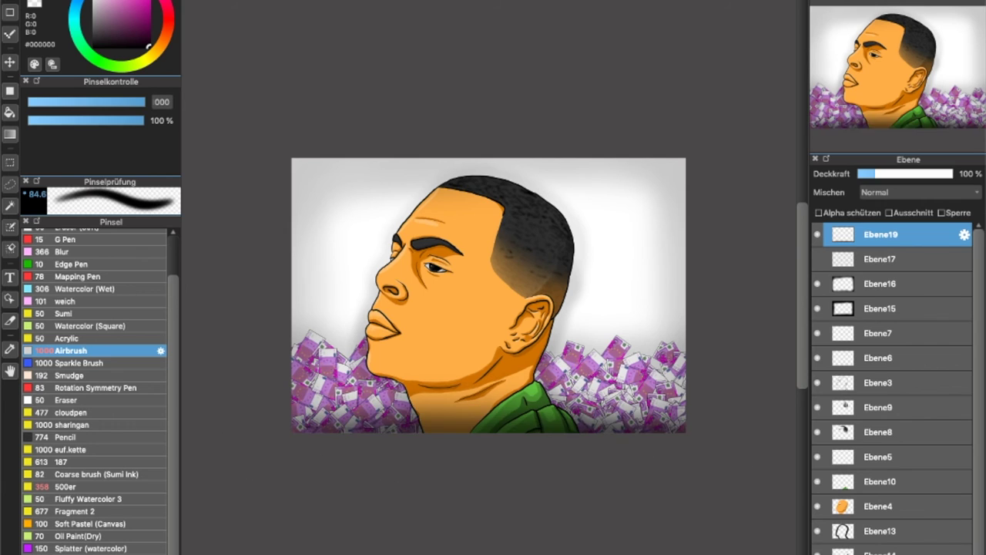